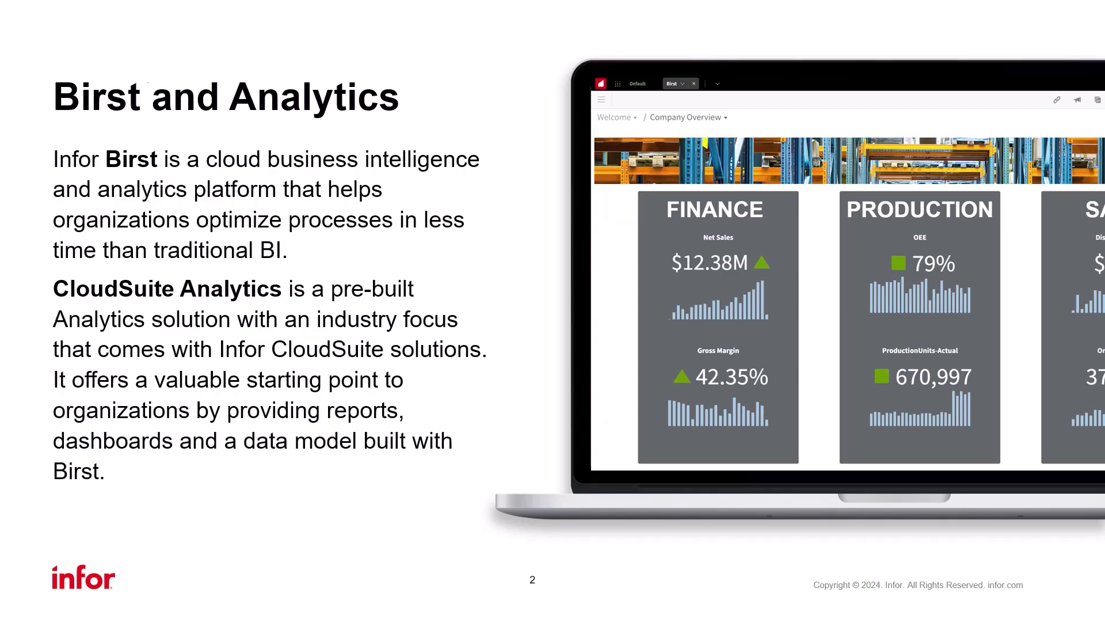
# - Advance the presentation to slide 3, 'Notification', about Birst email notifications
pyautogui.press('Right')
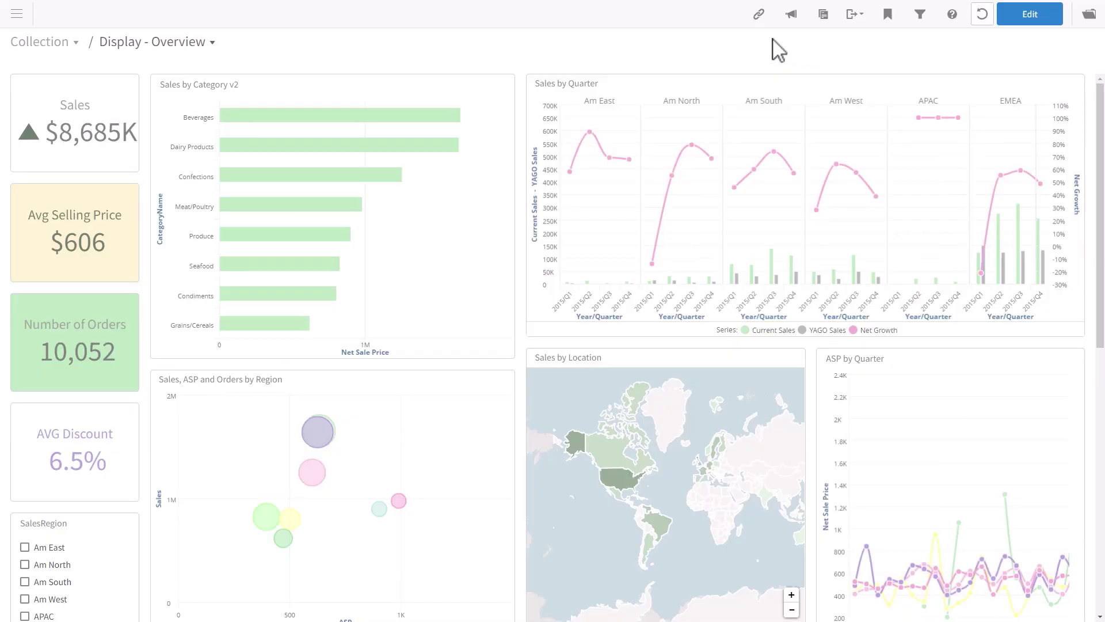
# - Show the Notification Center with the Details, Product Group Sales Details and Sales Overview notifications
pyautogui.click(793, 15)
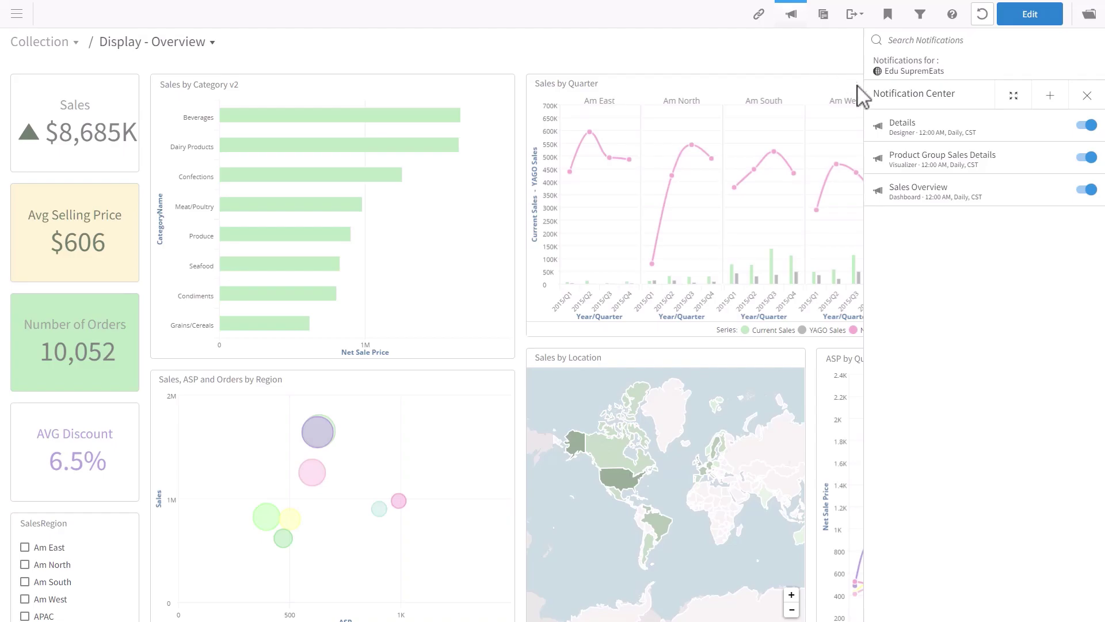
pyautogui.moveTo(899, 128)
pyautogui.click(1016, 103)
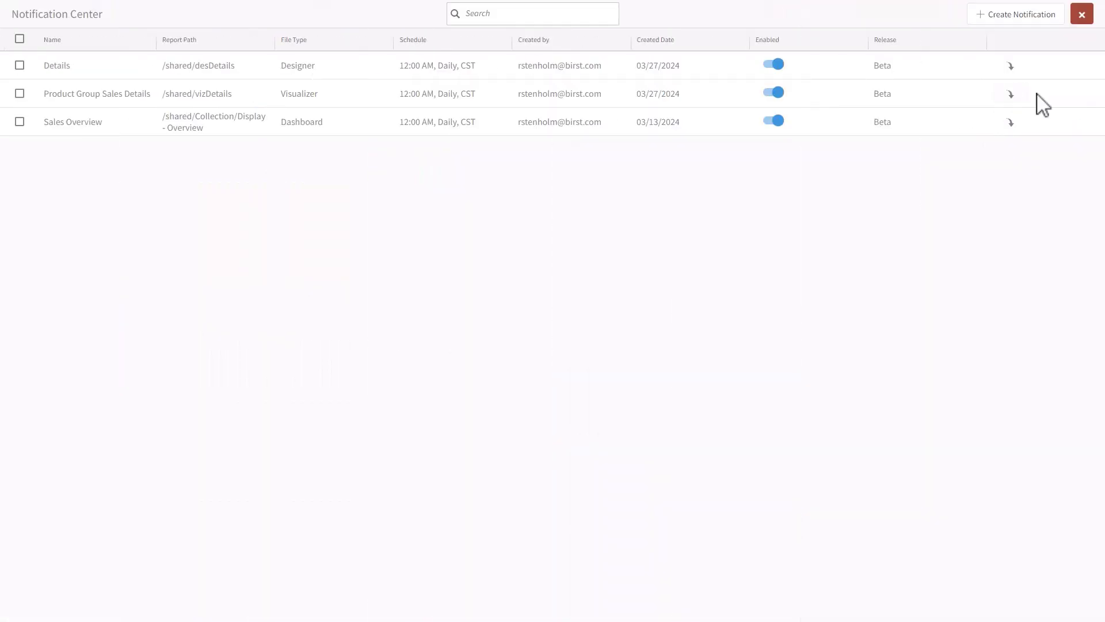
pyautogui.click(1082, 15)
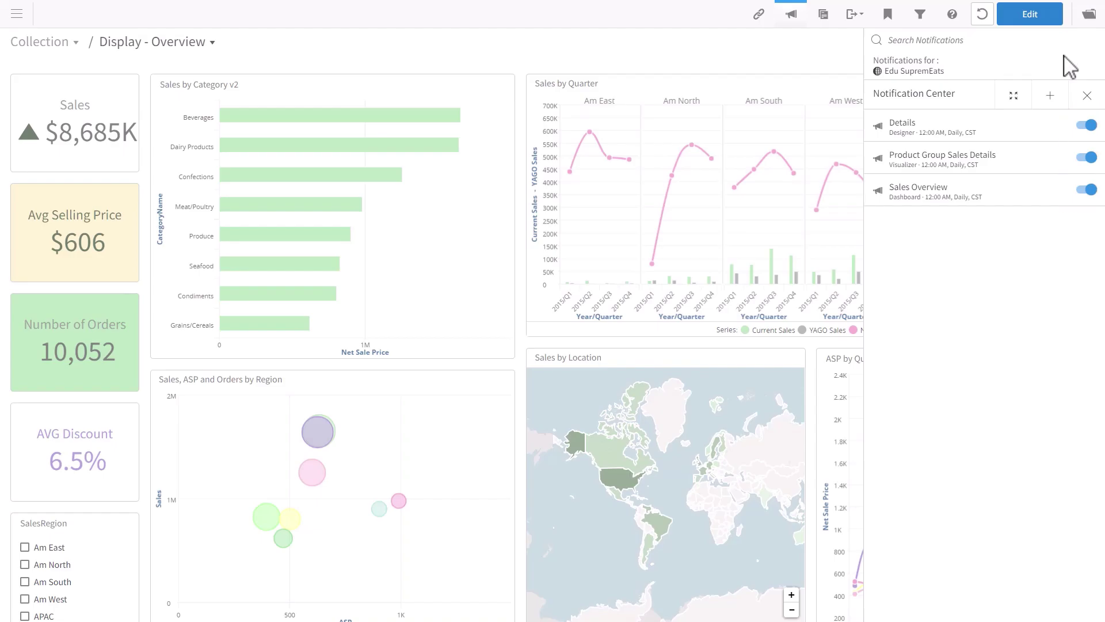
# - Create a notification named Discount and add two recipient e-mail addresses
pyautogui.click(1051, 96)
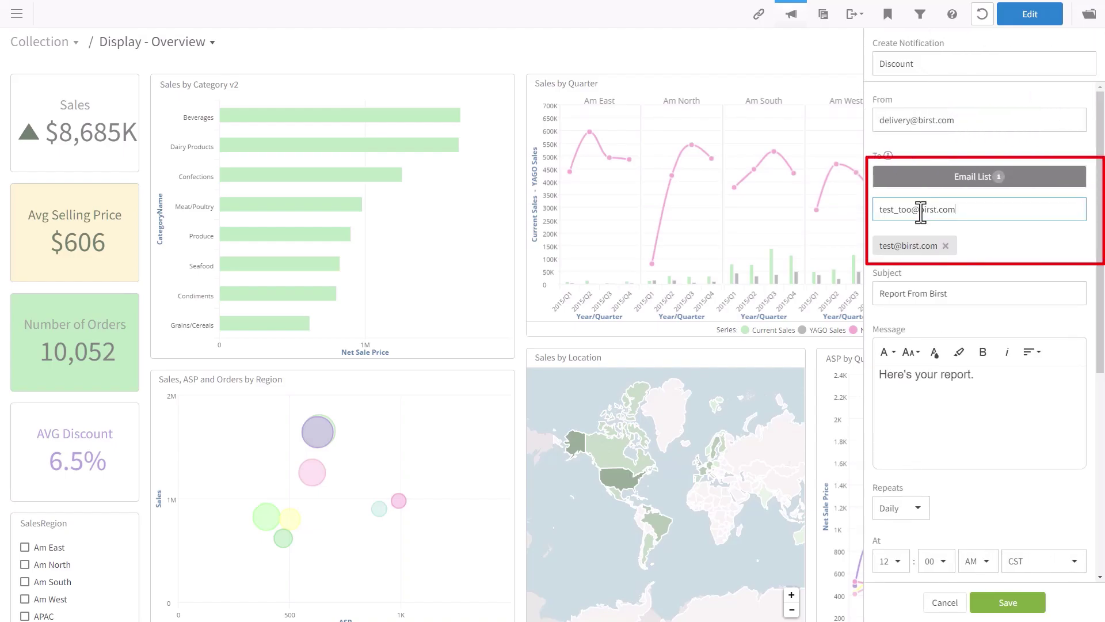
pyautogui.press('Return')
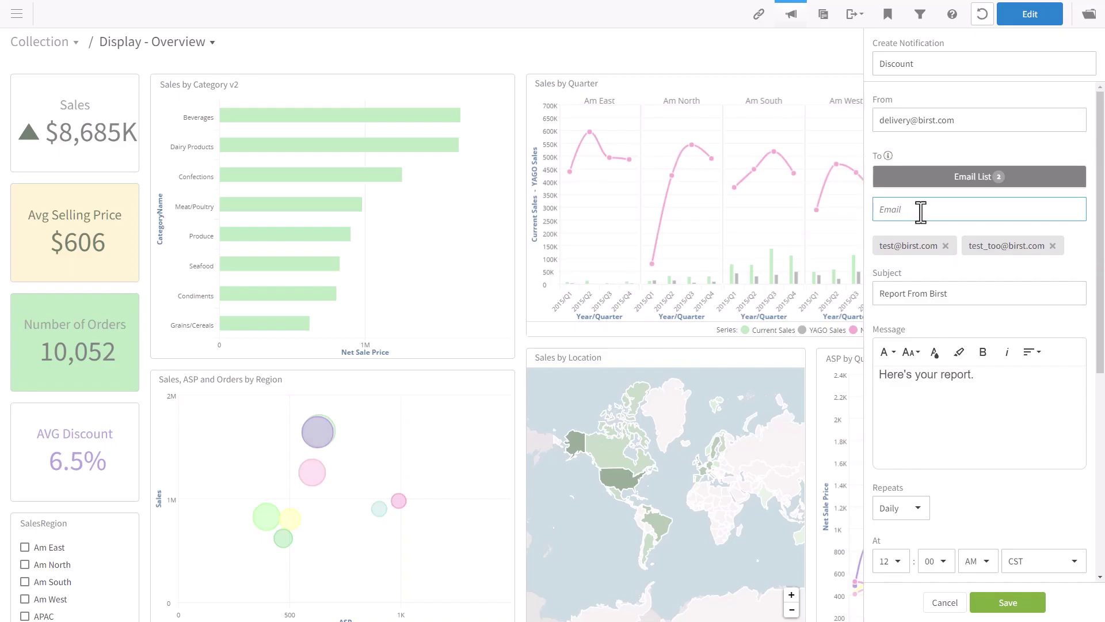
pyautogui.scroll(-4, 1011, 291)
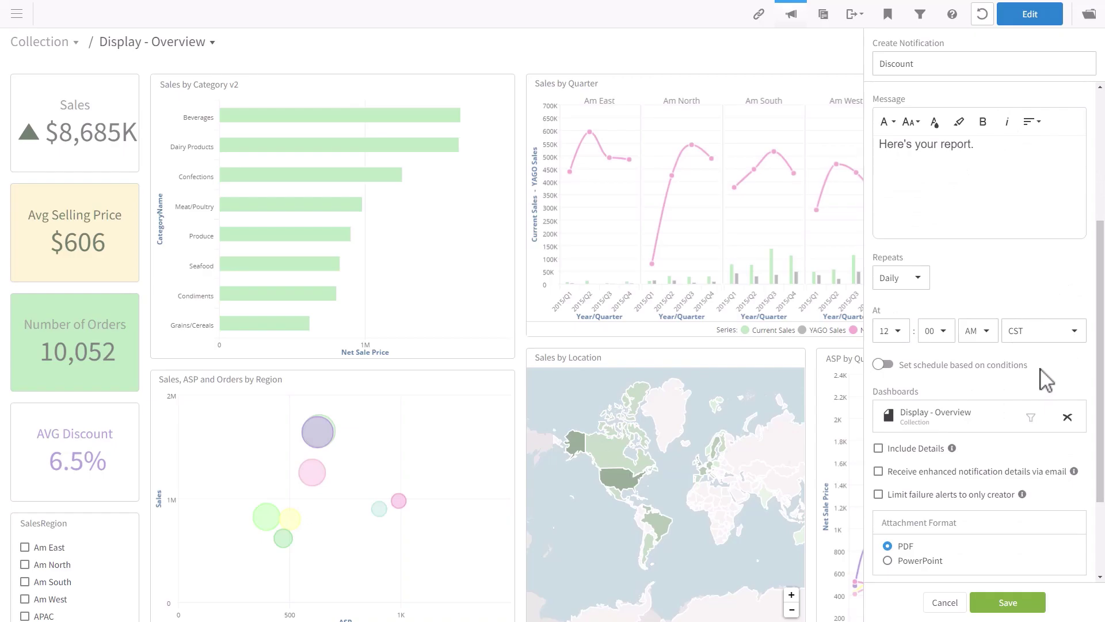
# - Review the Display - Overview PDF attachment settings and list the None, GZIP and ZIP compression options
pyautogui.scroll(-1, 1045, 372)
pyautogui.moveTo(1078, 413)
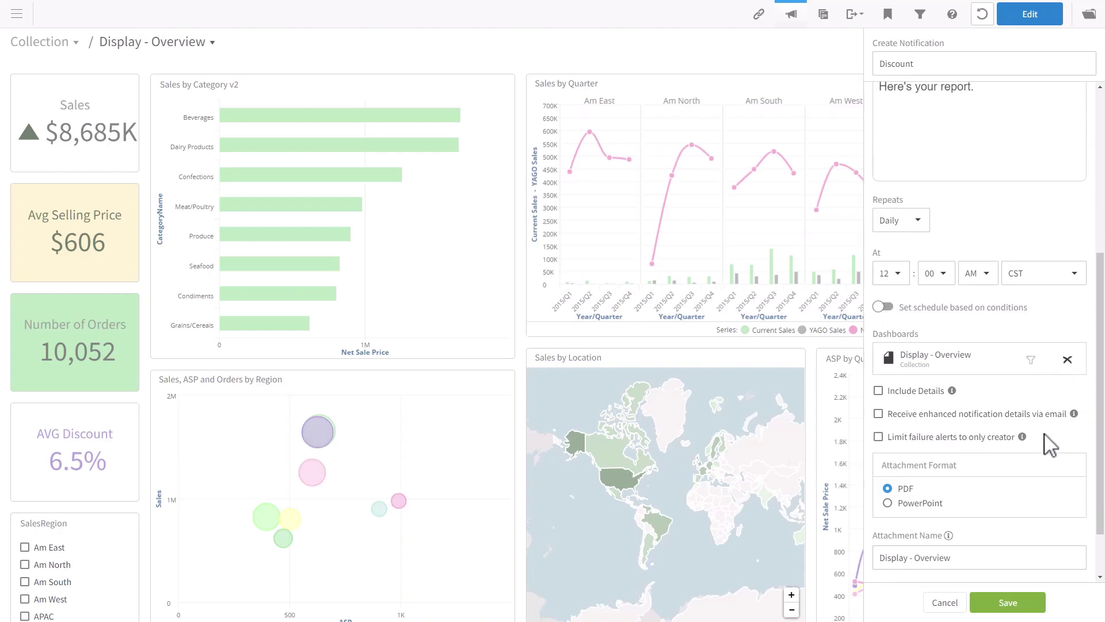
pyautogui.moveTo(1045, 436)
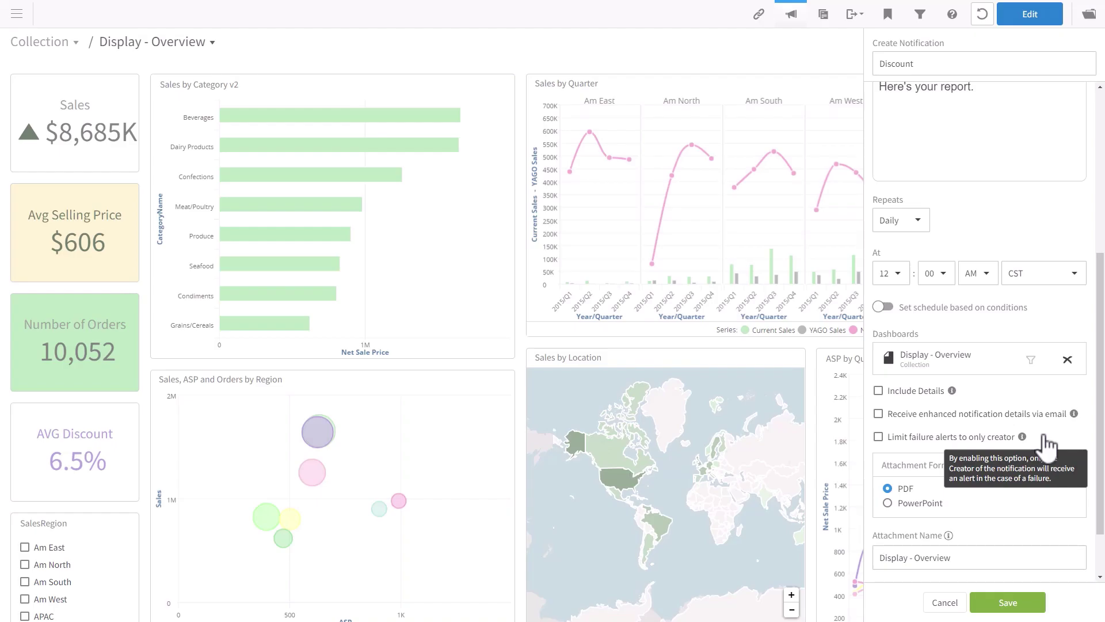
pyautogui.scroll(-1, 1068, 386)
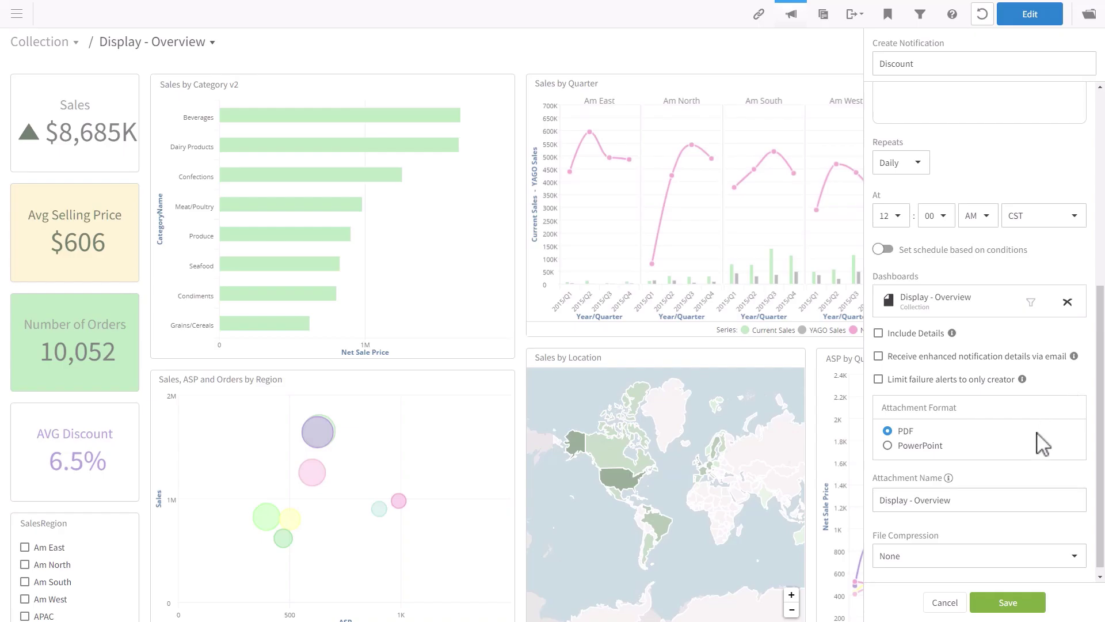
pyautogui.click(1074, 561)
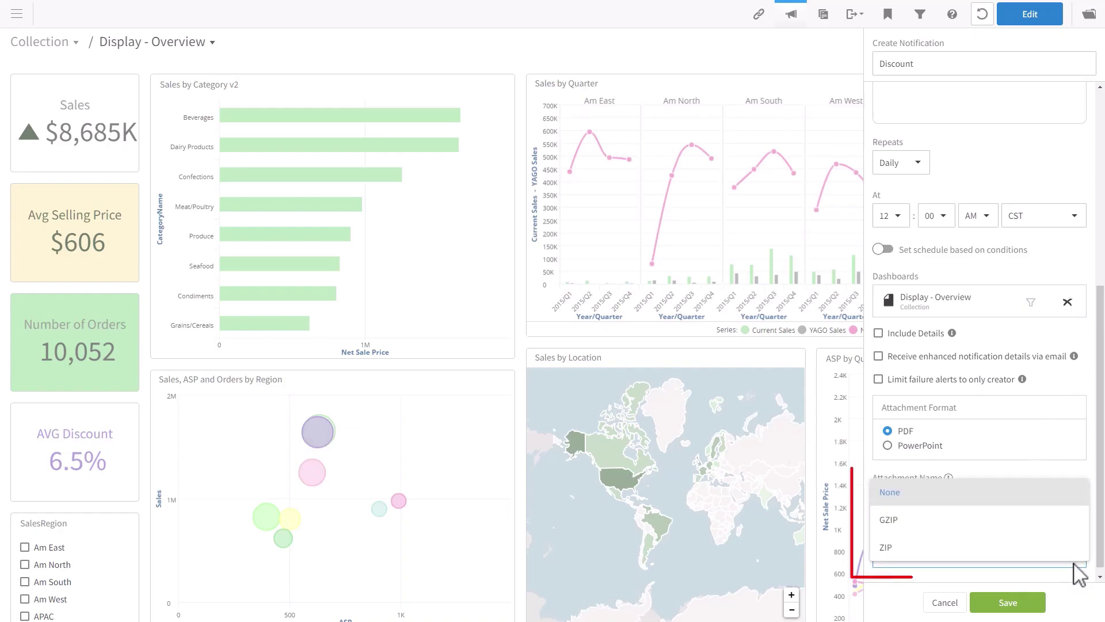
# - Keep compression at None and schedule the notification on conditions, repeating hourly every 1 hour
pyautogui.click(882, 252)
pyautogui.click(882, 249)
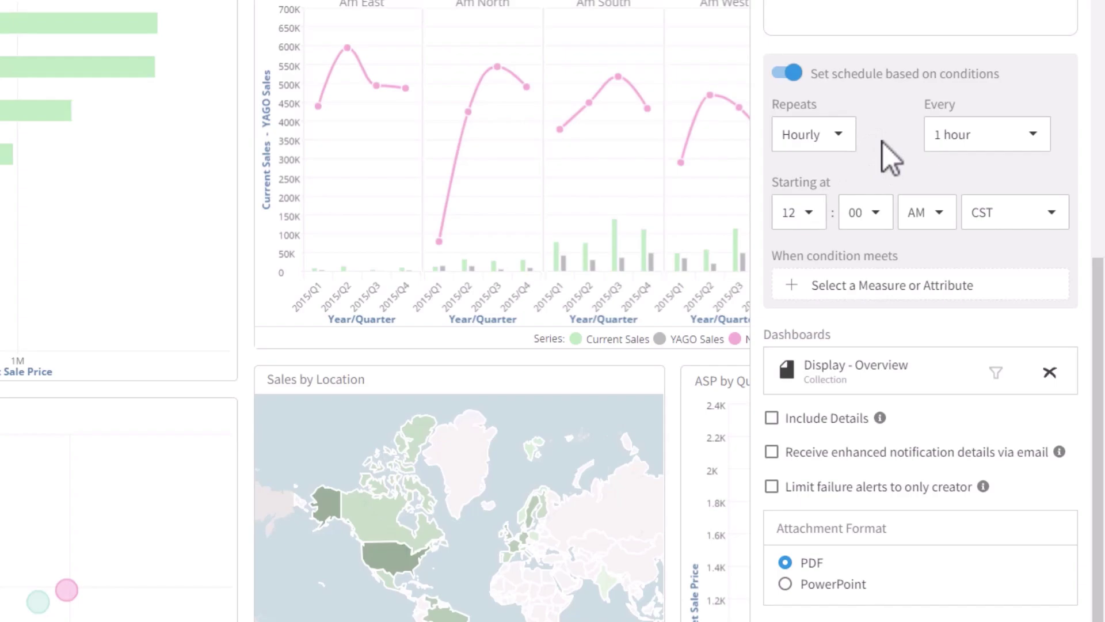
pyautogui.click(844, 134)
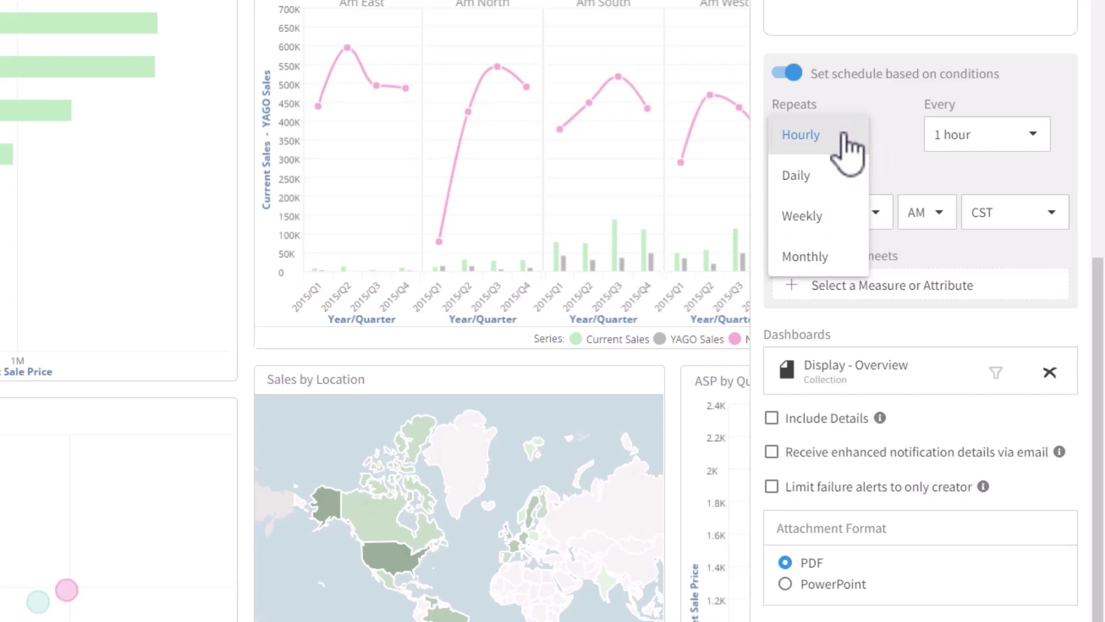
pyautogui.click(979, 135)
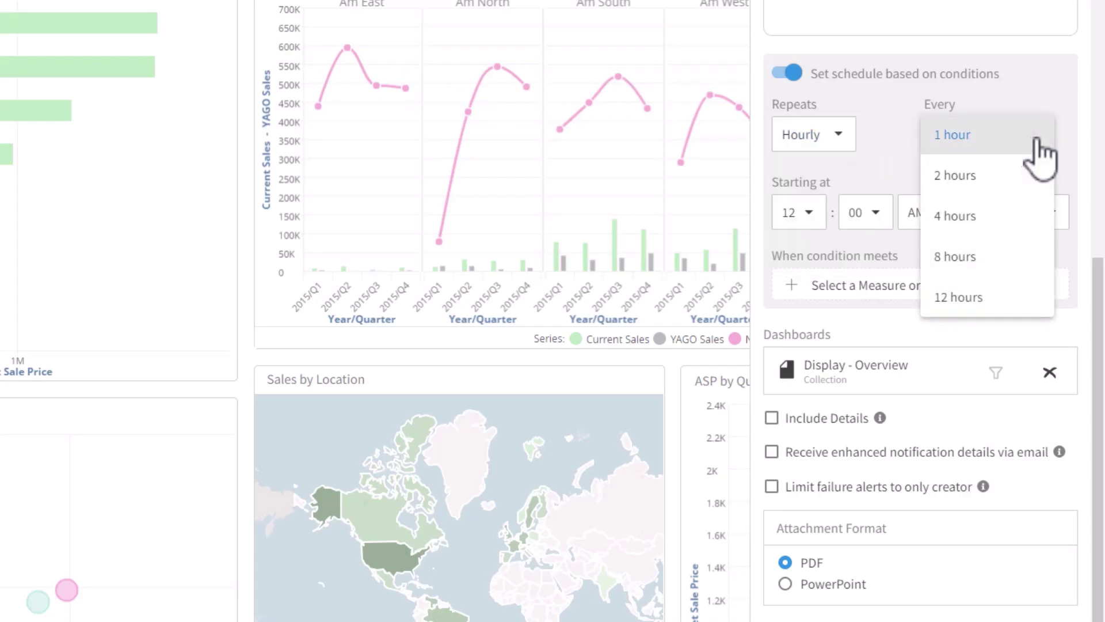
pyautogui.click(879, 144)
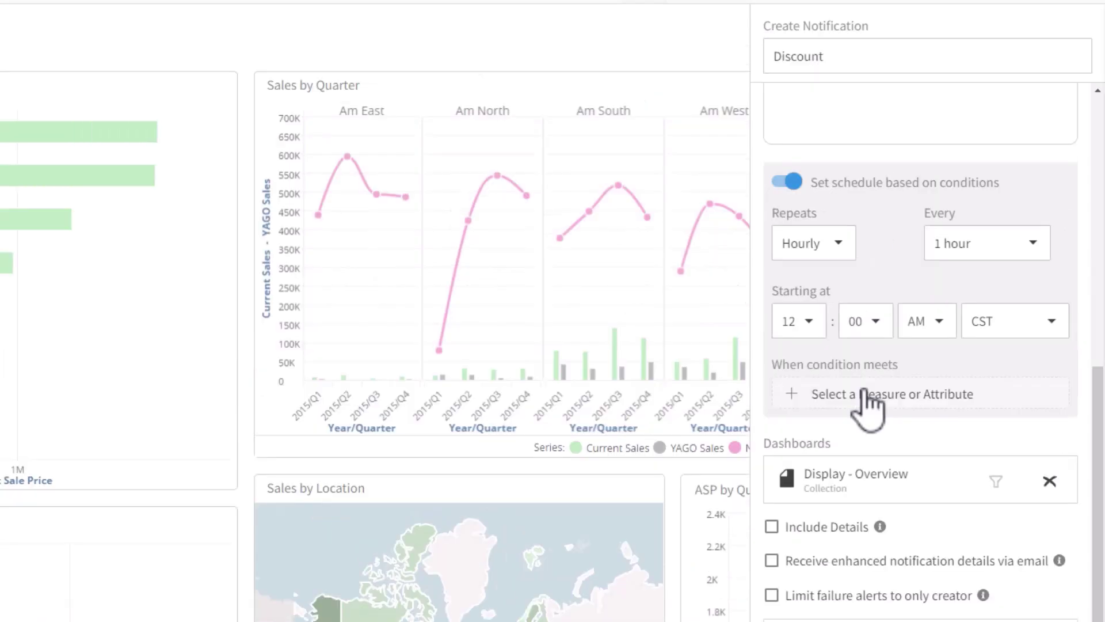
pyautogui.click(869, 285)
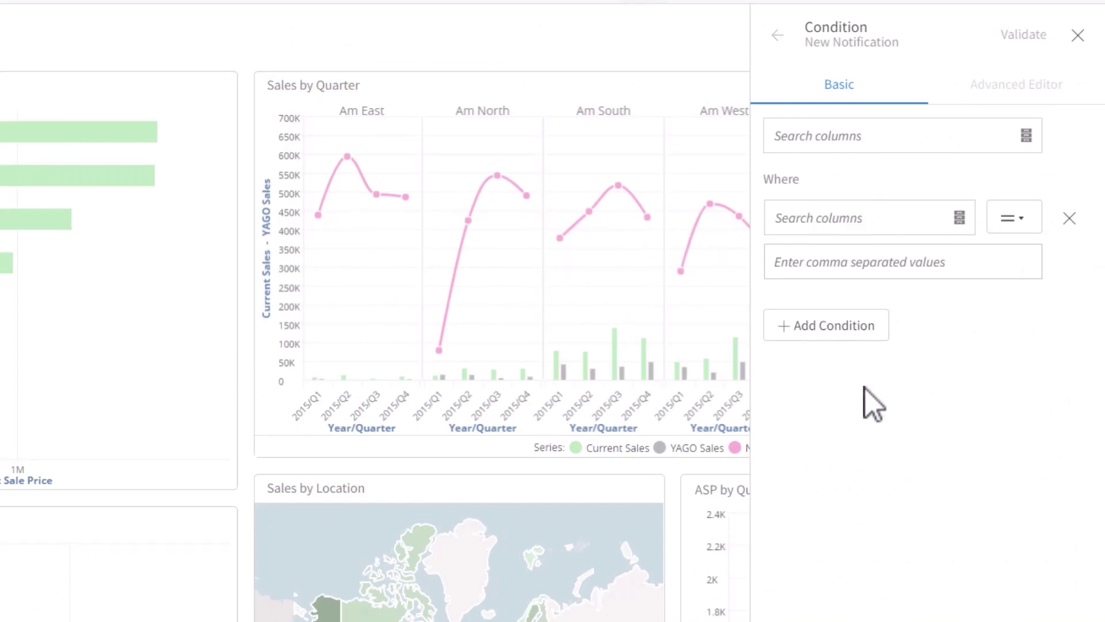
# - Choose Orders.OrderID from the Default Subject Area attributes as the condition column
pyautogui.click(1026, 137)
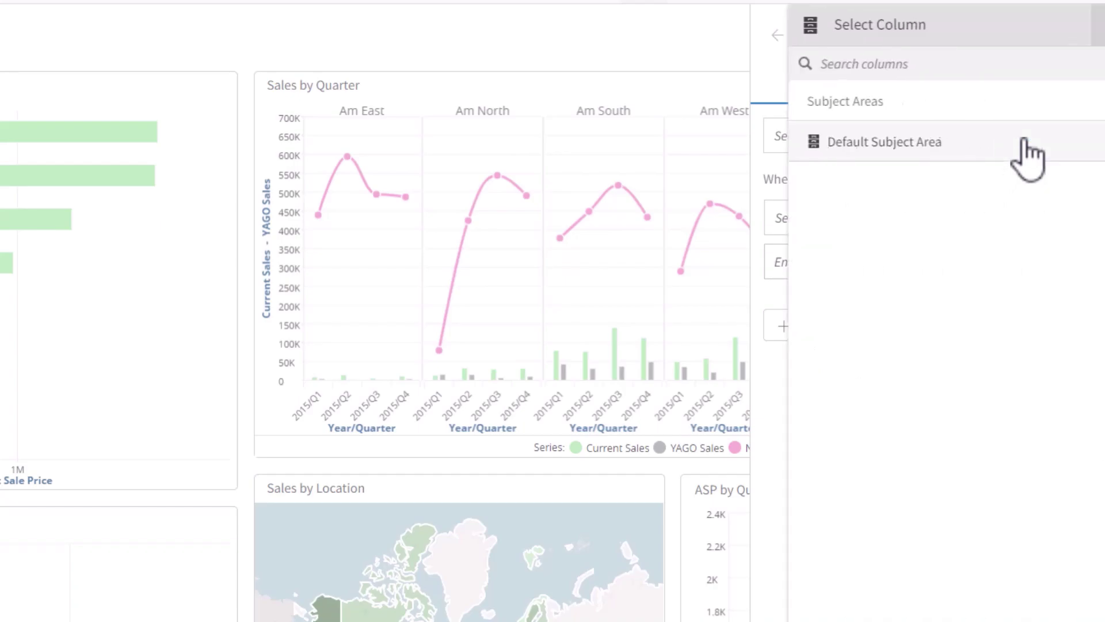
pyautogui.click(927, 143)
pyautogui.click(823, 223)
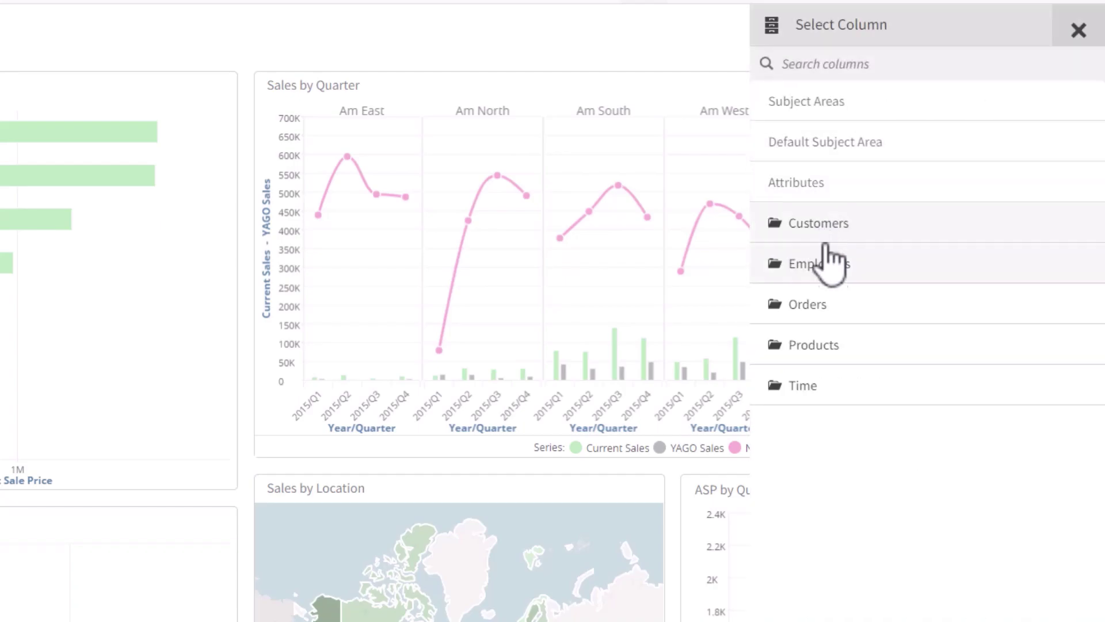
pyautogui.click(836, 303)
pyautogui.click(842, 310)
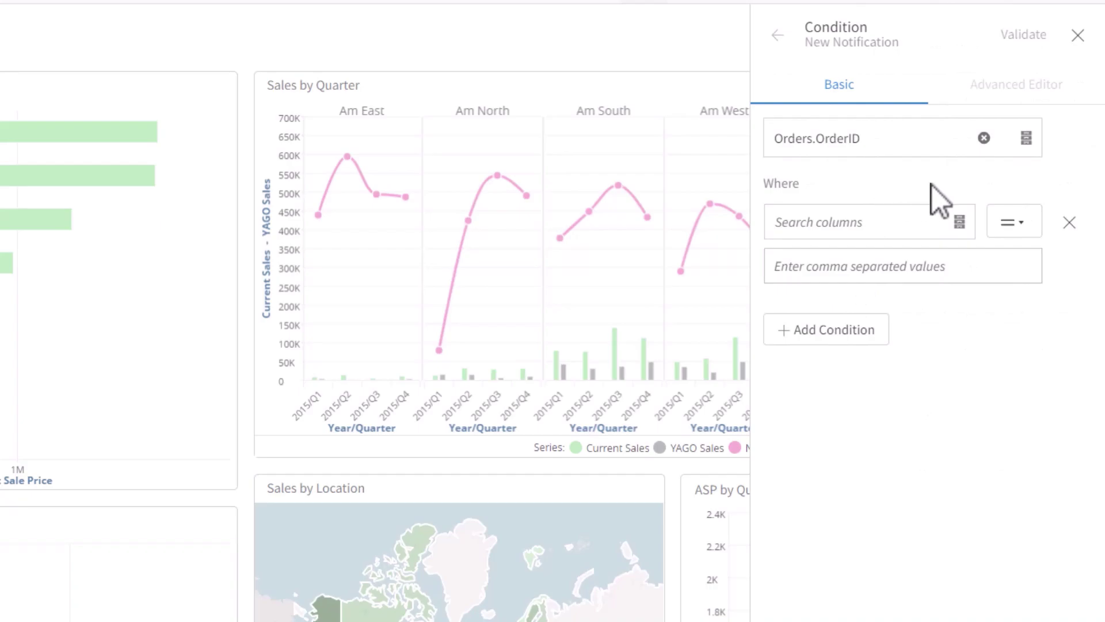
# - Add a Where filter on average Discount by OrderDate using greater than or equals
pyautogui.click(959, 222)
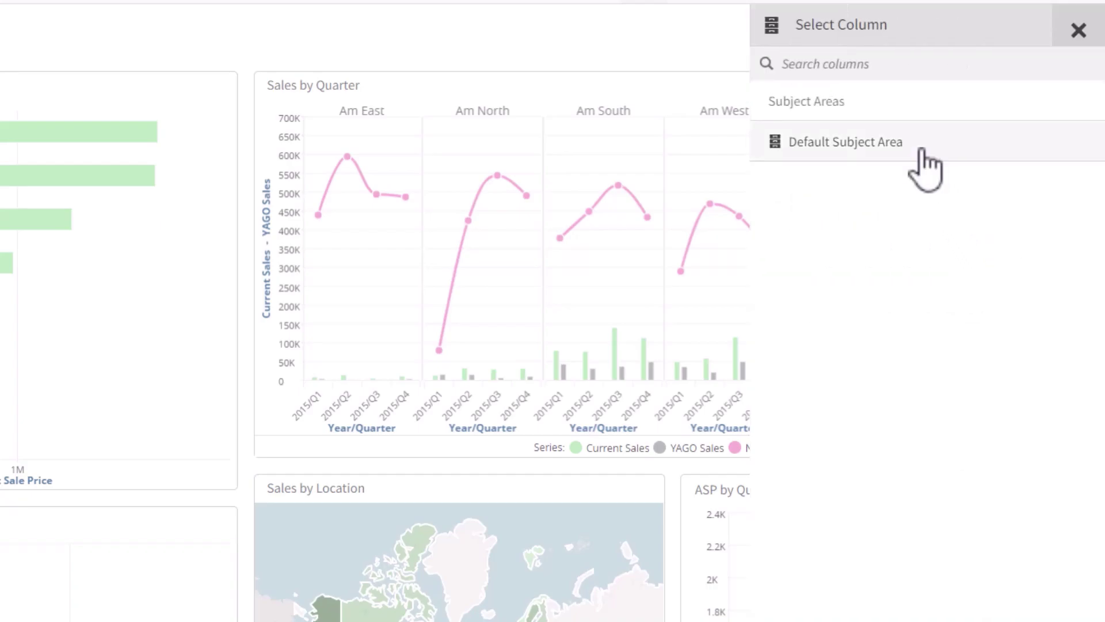
pyautogui.click(921, 149)
pyautogui.click(846, 197)
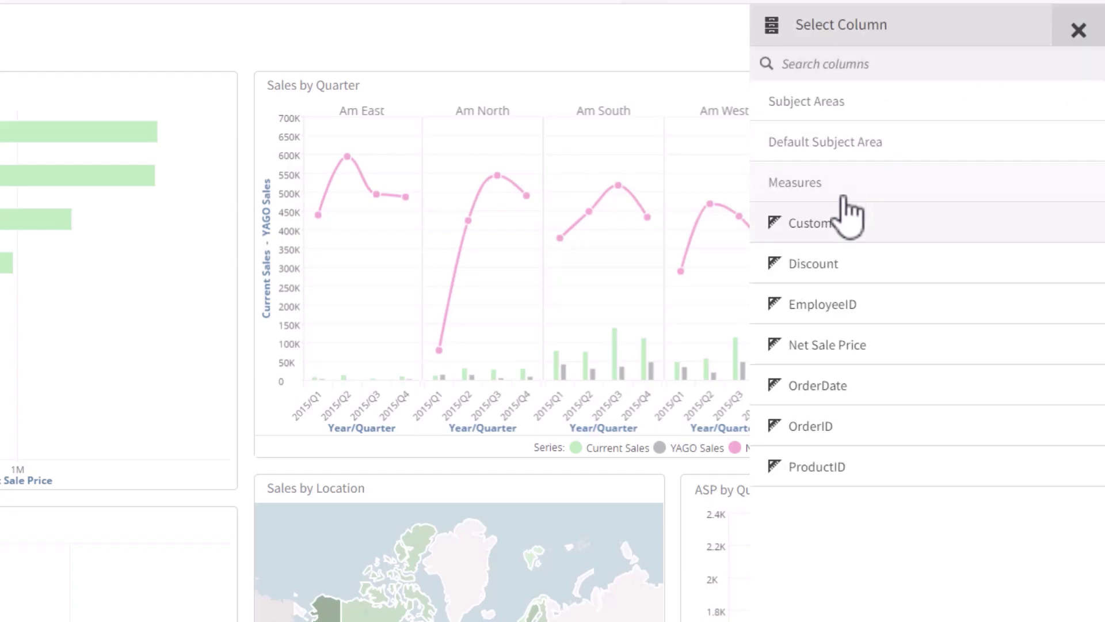
pyautogui.click(832, 260)
pyautogui.click(890, 303)
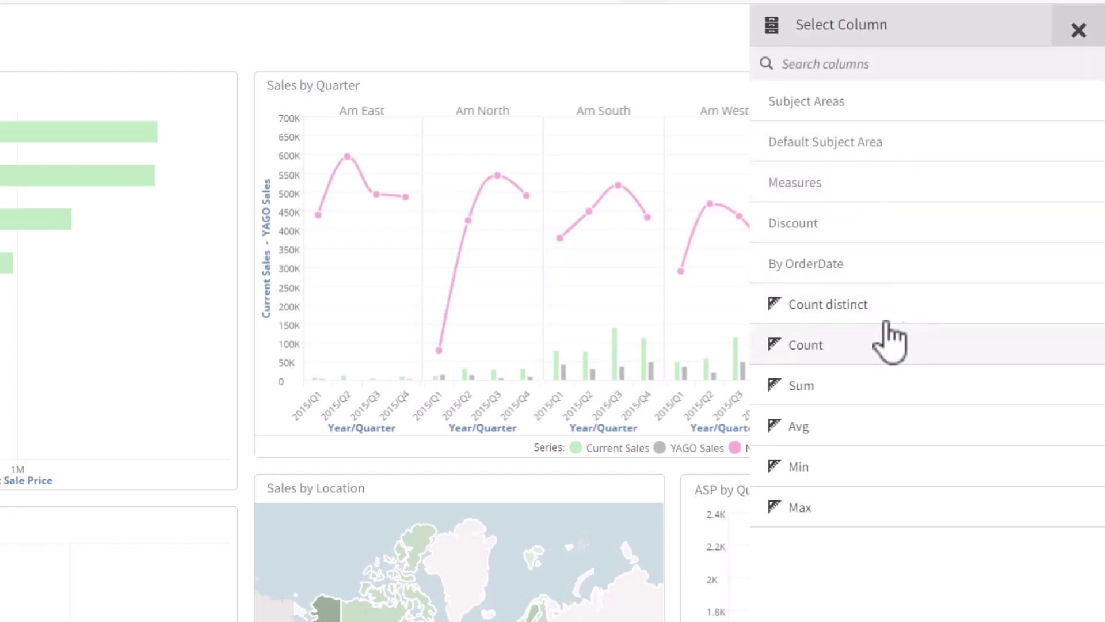
pyautogui.click(849, 426)
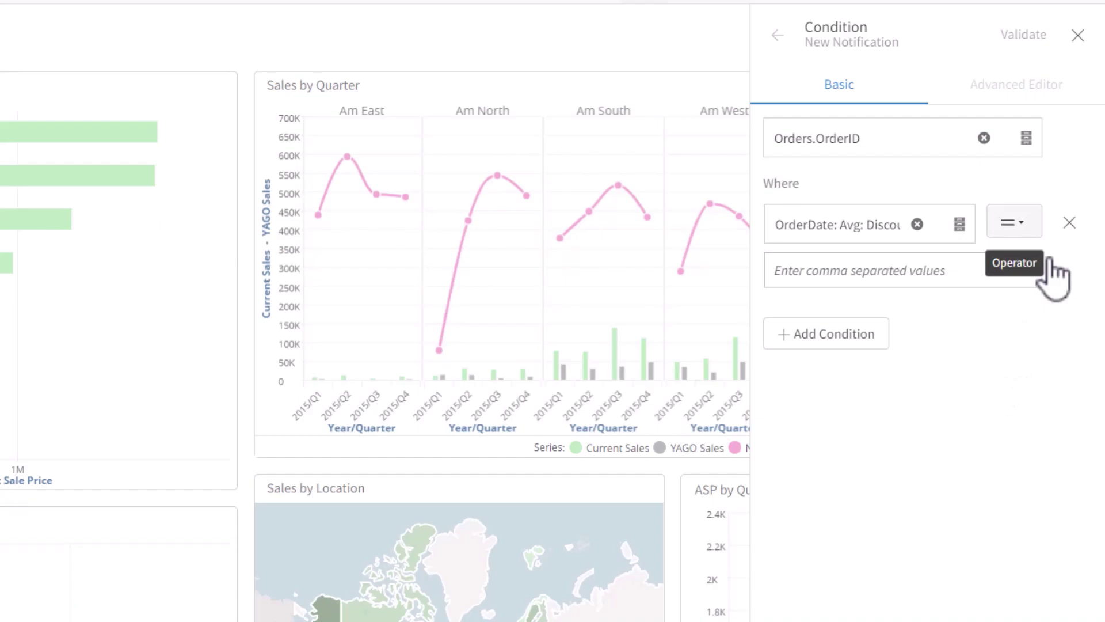
pyautogui.click(1026, 227)
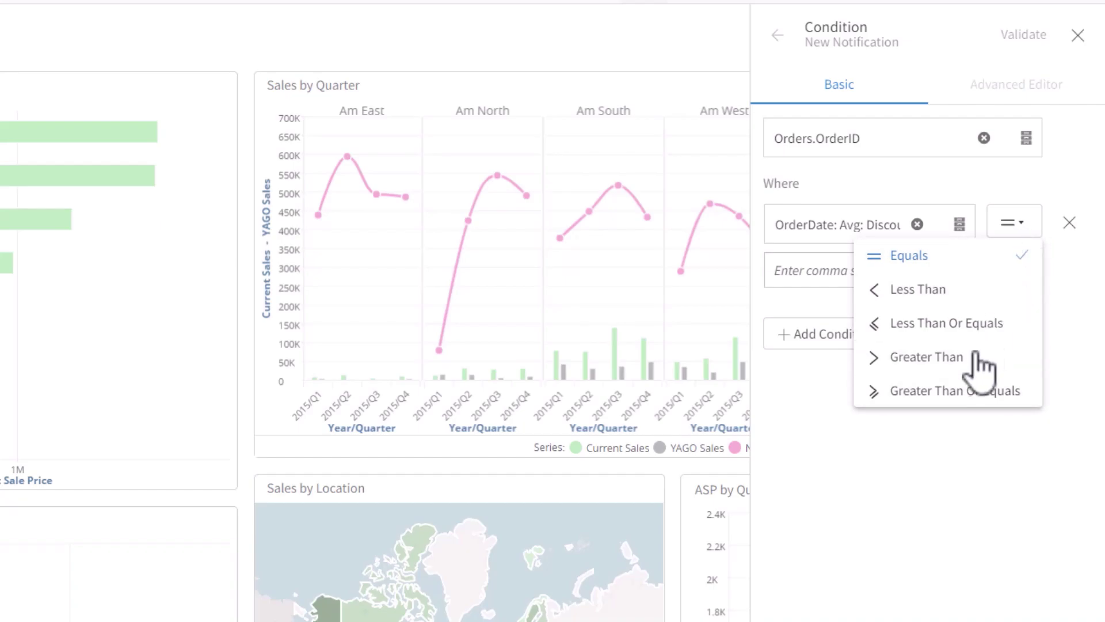
pyautogui.click(962, 392)
# - Validate the threshold at 0.9, then lower it to 0.1 and validate again
pyautogui.click(809, 276)
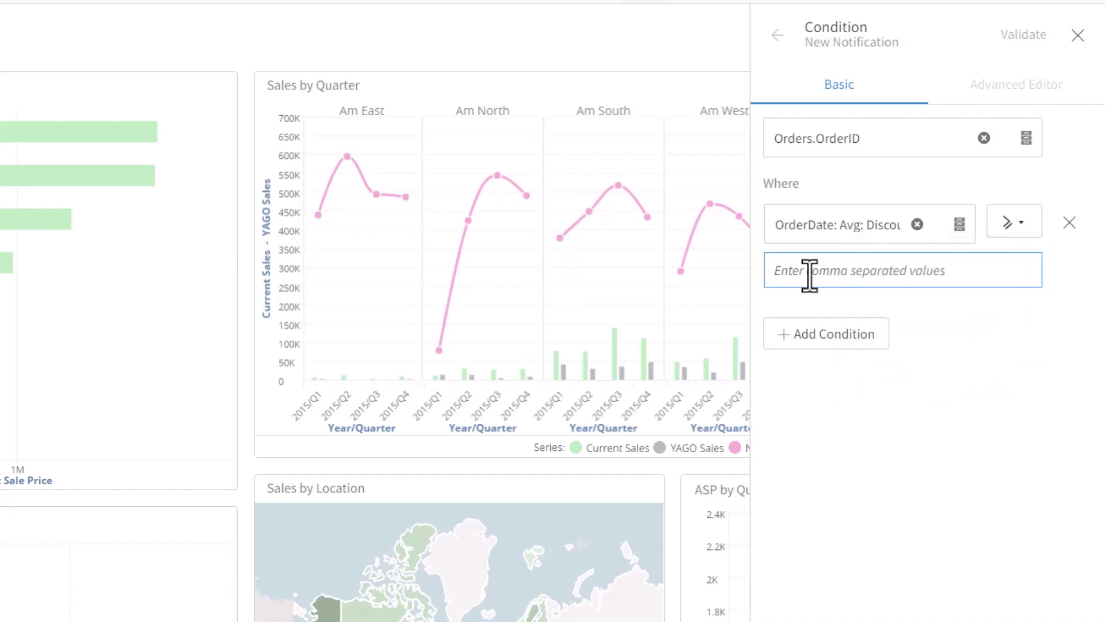
pyautogui.write('0.9')
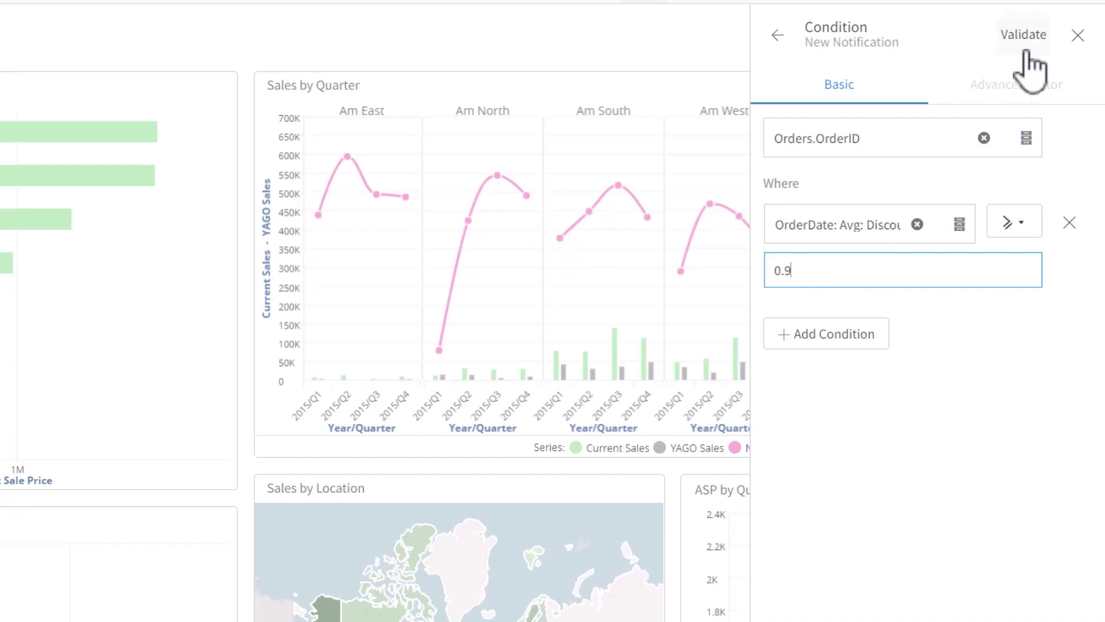
pyautogui.click(1026, 51)
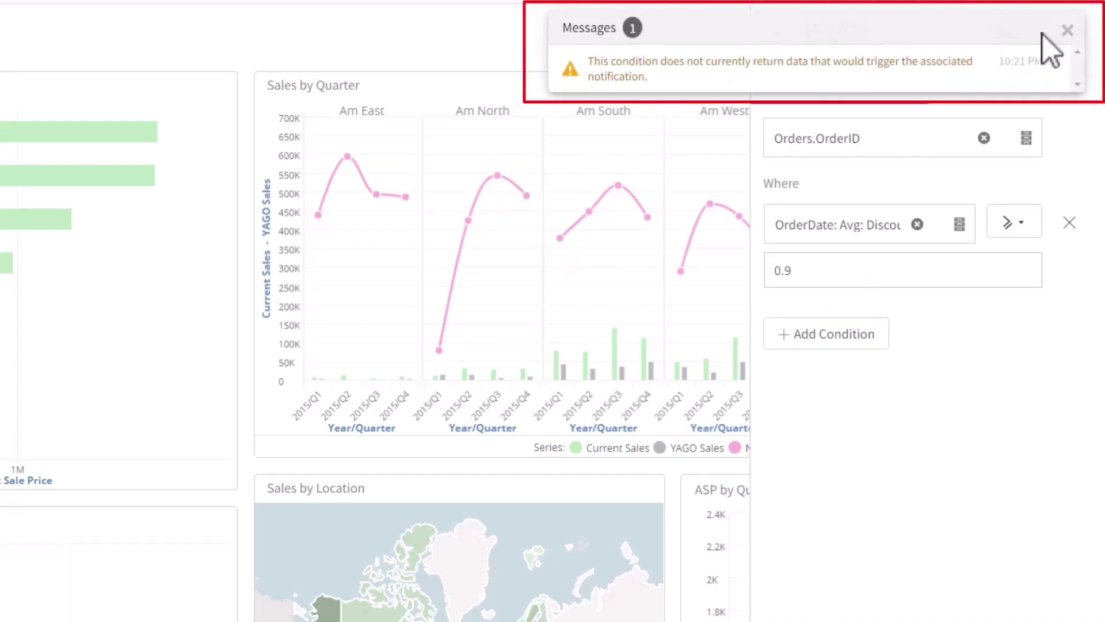
pyautogui.click(807, 273)
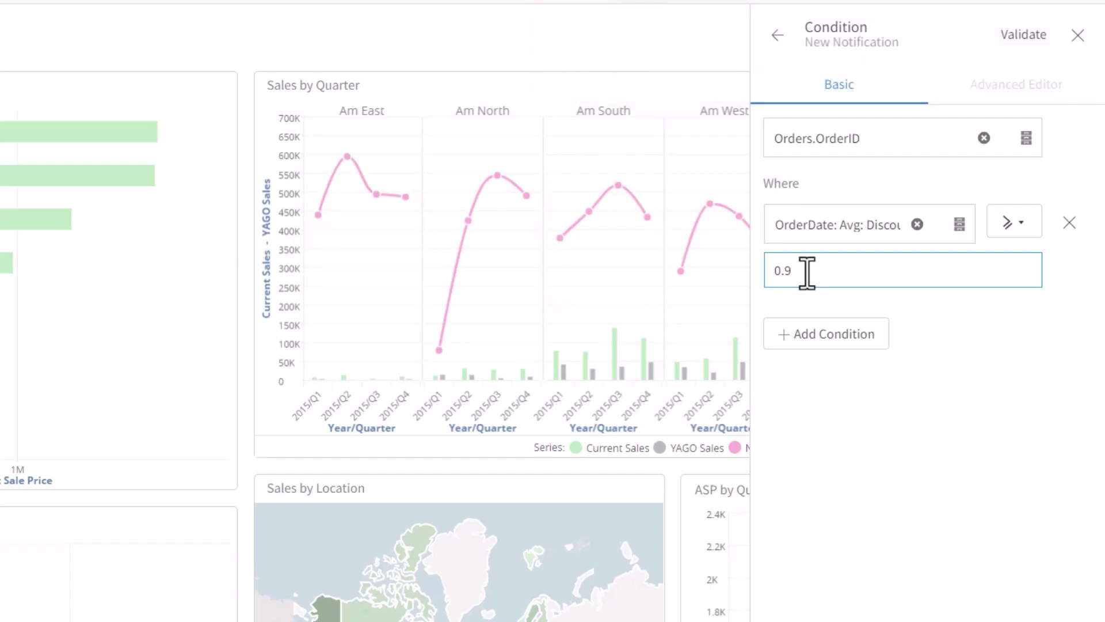
pyautogui.press('BackSpace')
pyautogui.write('1')
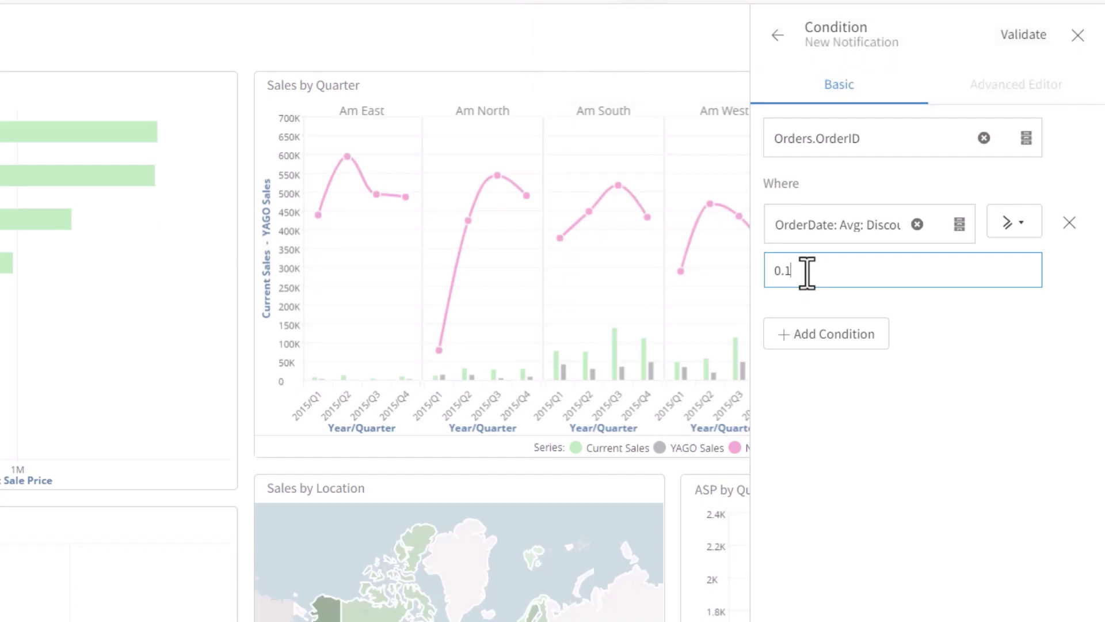
pyautogui.click(1033, 35)
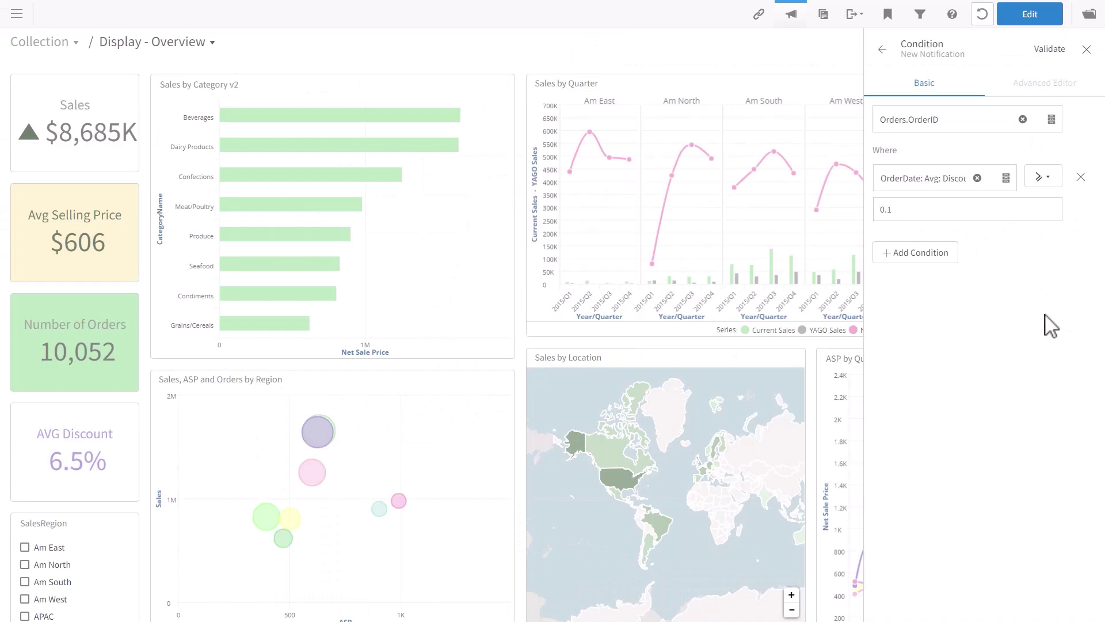
# - Add two extra AND condition rows, delete them, and return to the notification settings
pyautogui.click(930, 270)
pyautogui.click(906, 253)
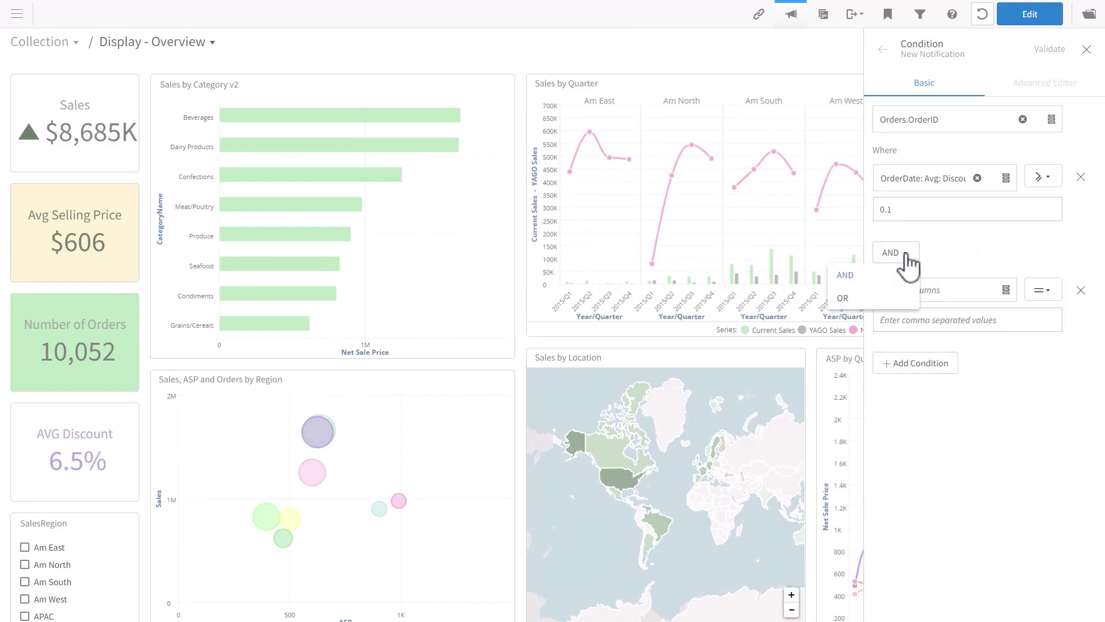
pyautogui.click(948, 256)
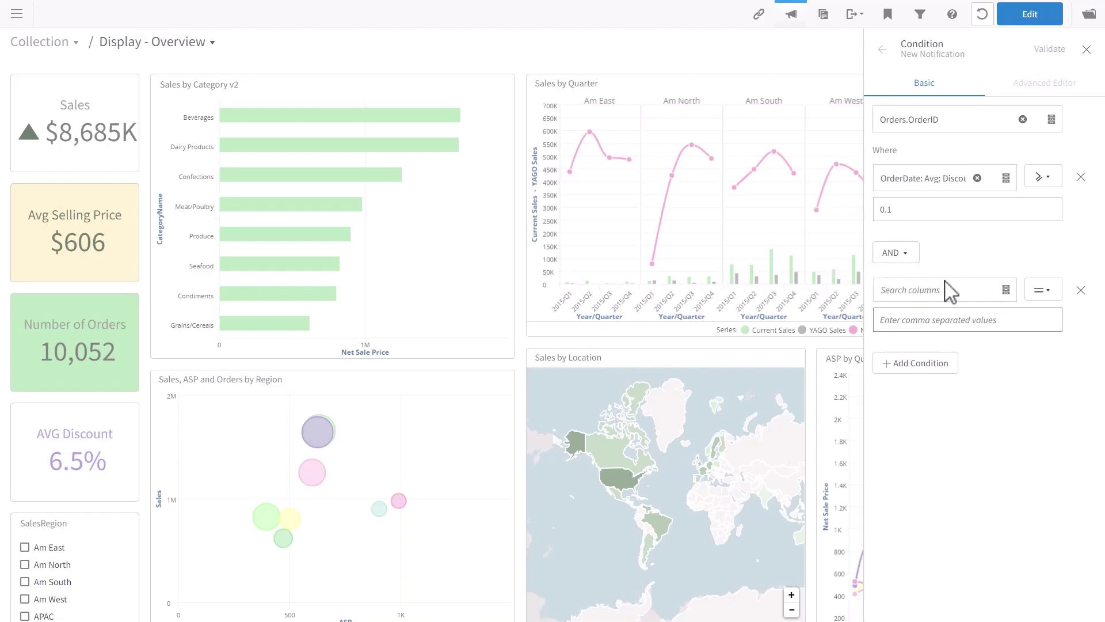
pyautogui.click(934, 375)
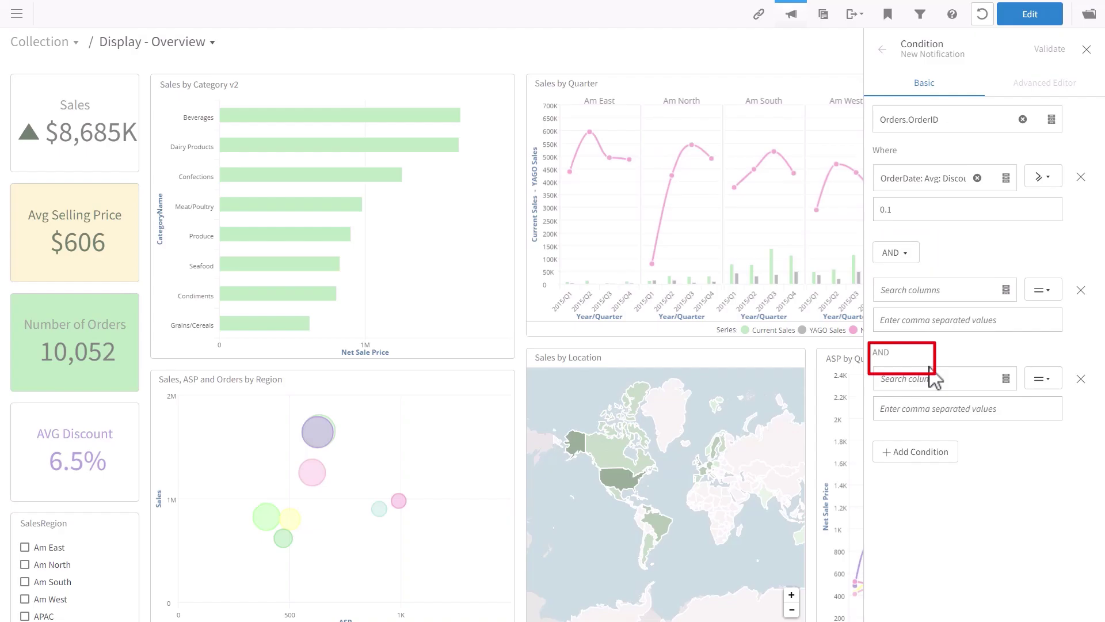
pyautogui.click(1081, 378)
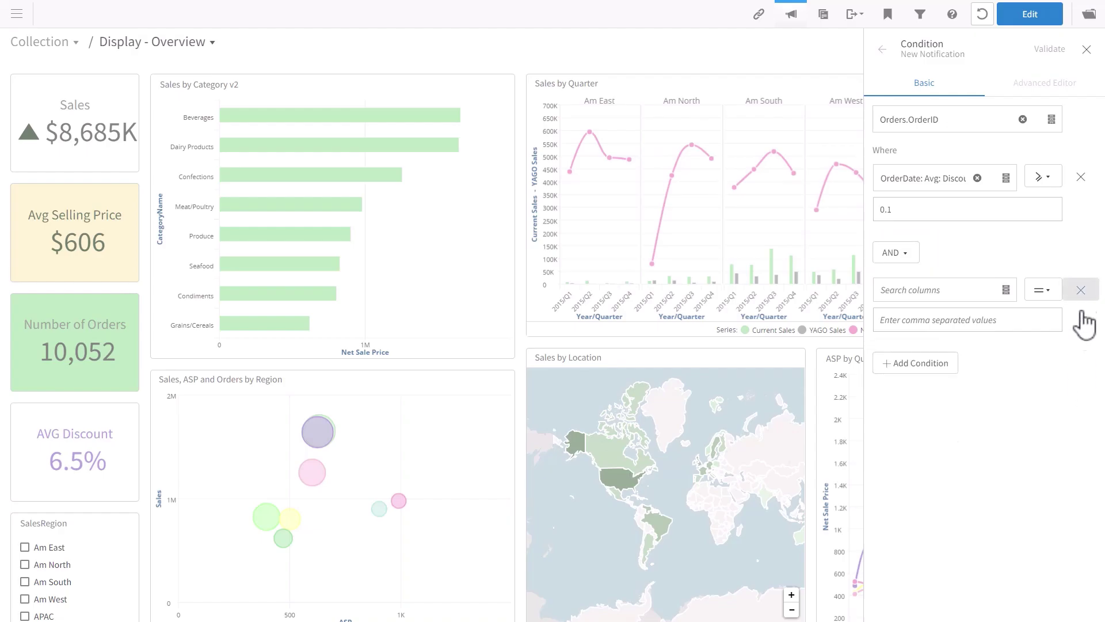
pyautogui.click(1081, 290)
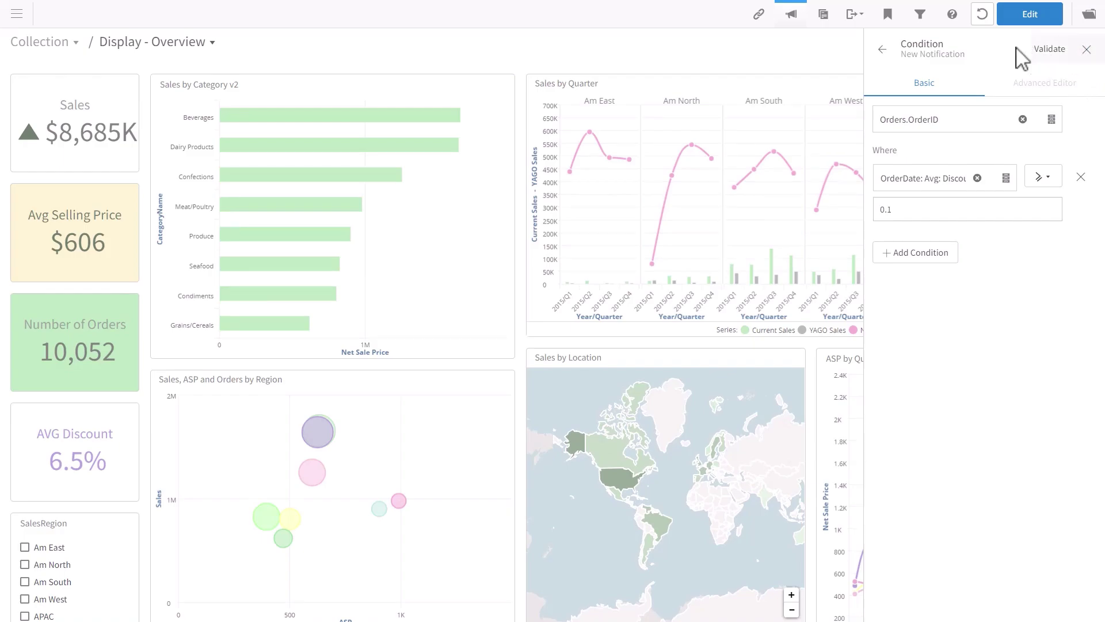
pyautogui.click(881, 51)
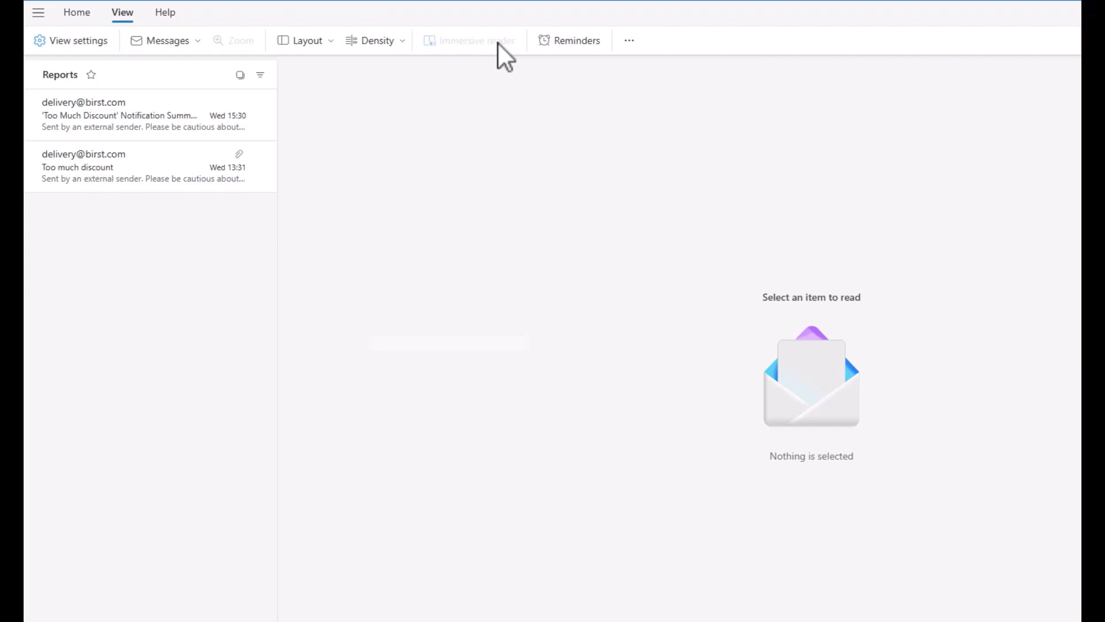
# - Read the 'Too much discount' email, then the 'Too Much Discount' Notification Summary email
pyautogui.click(140, 181)
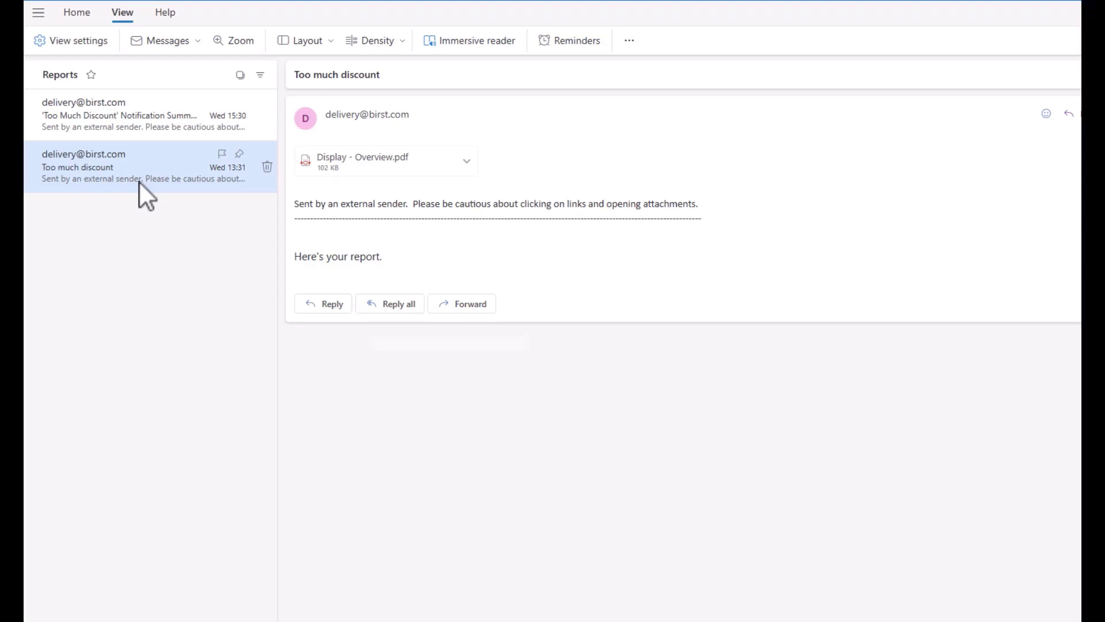
pyautogui.click(140, 115)
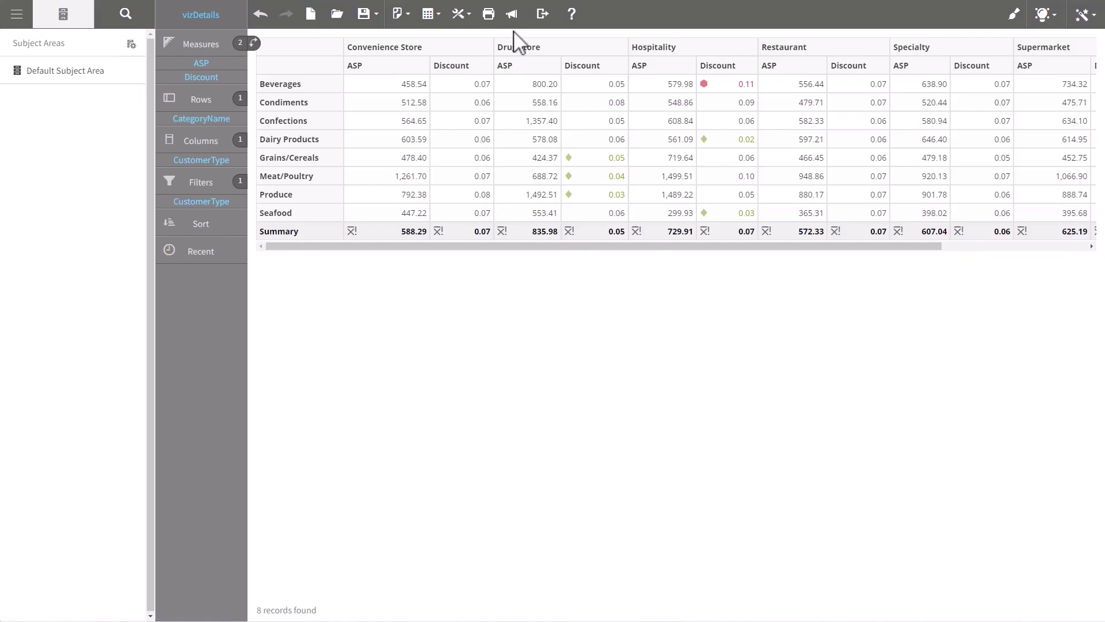
# - Bring up the Visualizer report's notification center and scroll through a new Create Notification form
pyautogui.click(512, 14)
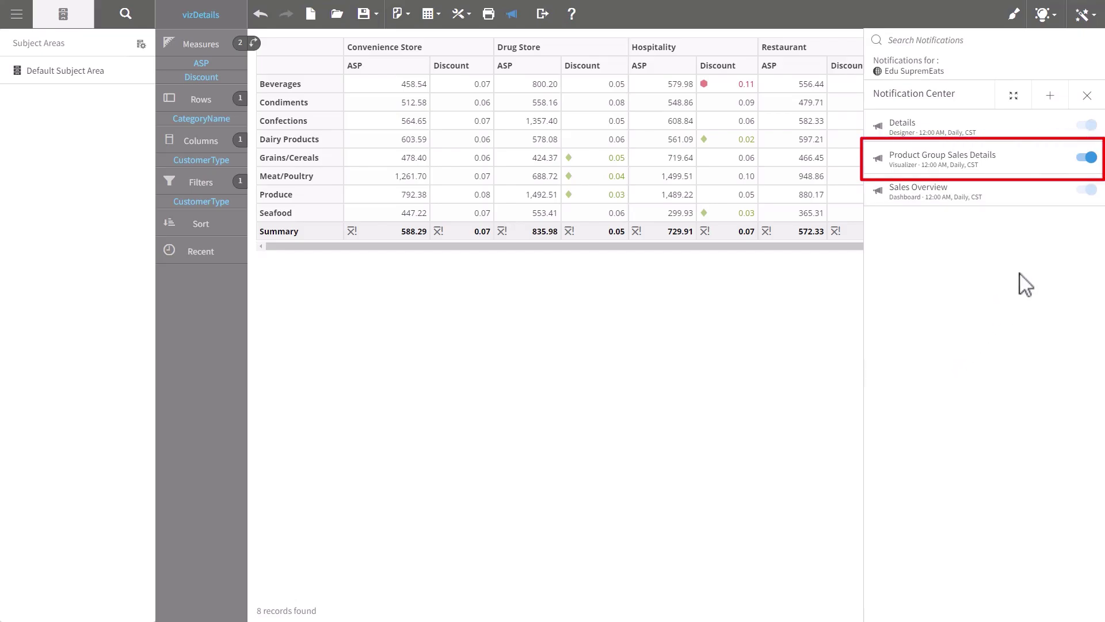
pyautogui.click(1050, 96)
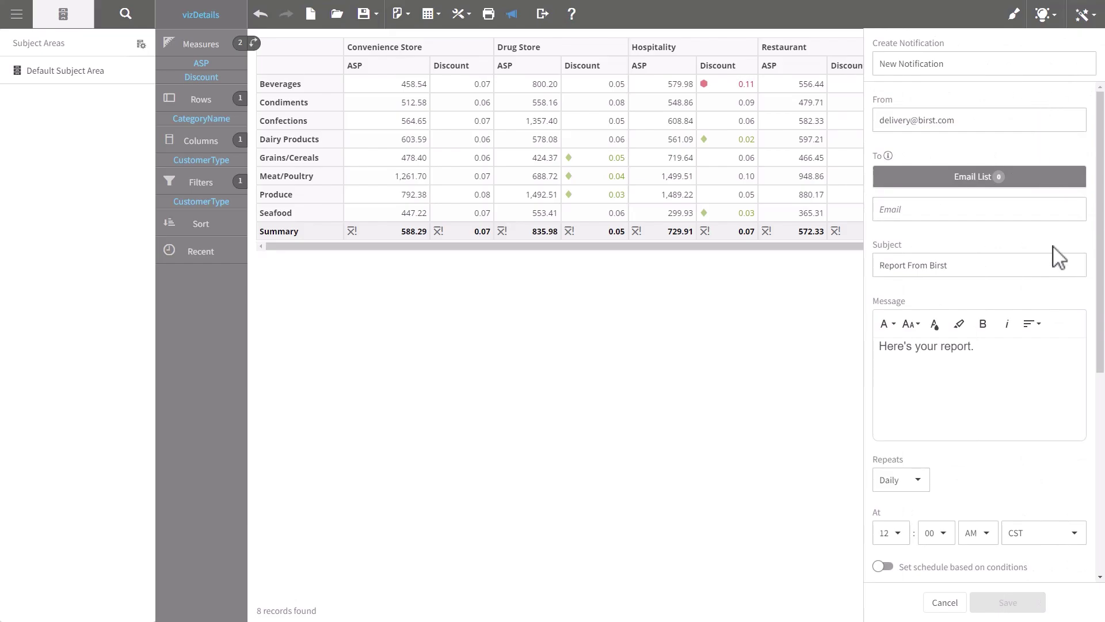
pyautogui.scroll(-5, 1059, 256)
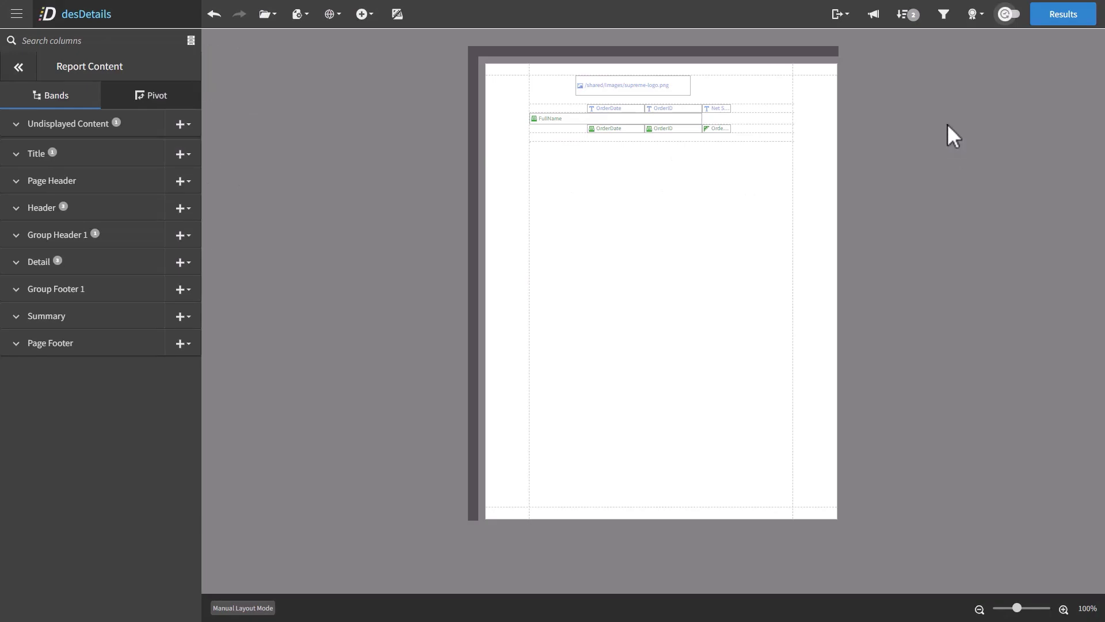
# - From Designer's notification center, start a new desDetails notification and scroll through its form
pyautogui.click(874, 14)
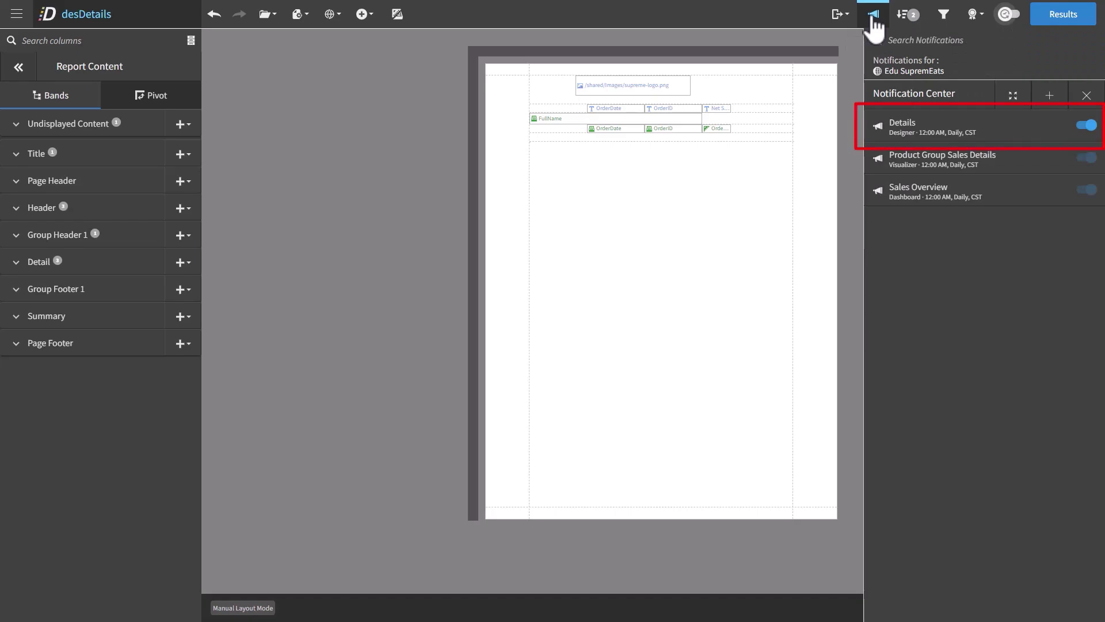
pyautogui.click(1049, 95)
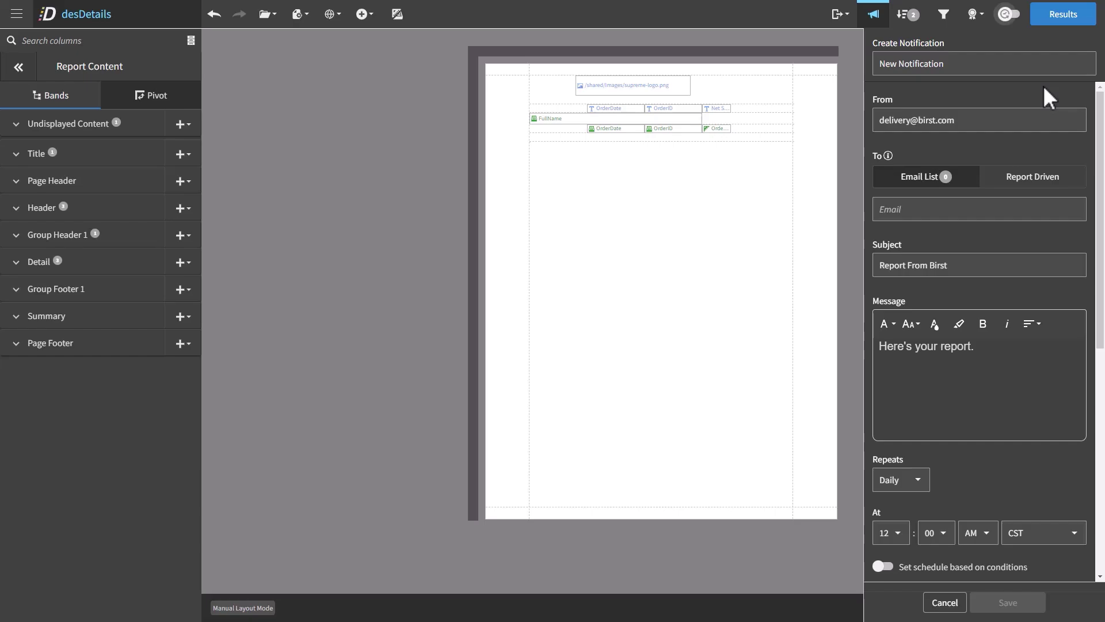
pyautogui.scroll(-2, 1043, 85)
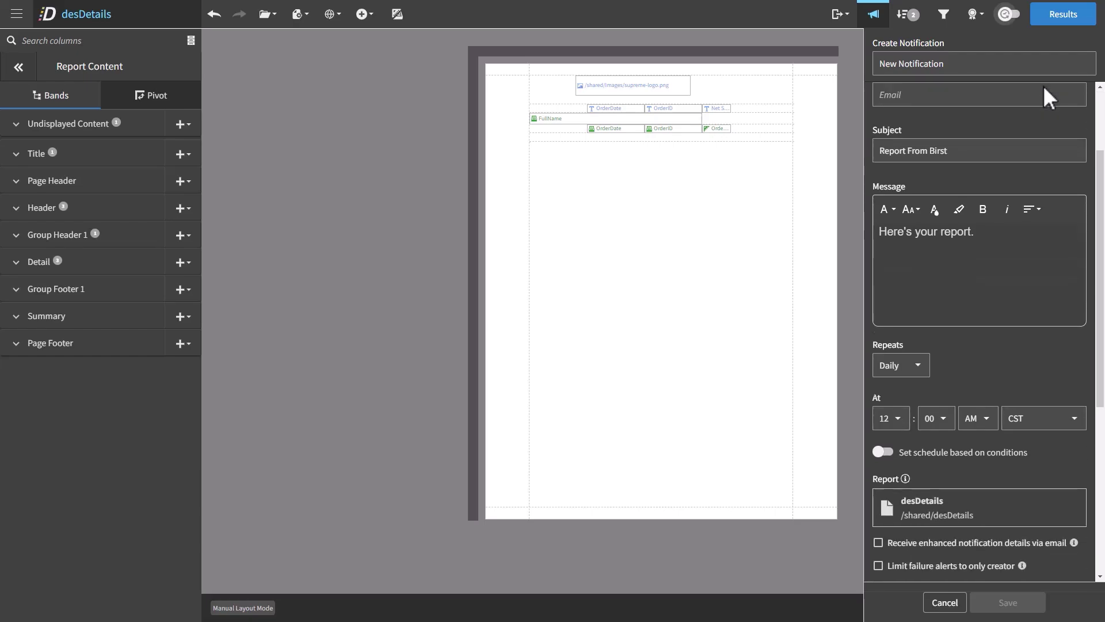
pyautogui.scroll(-3, 1043, 86)
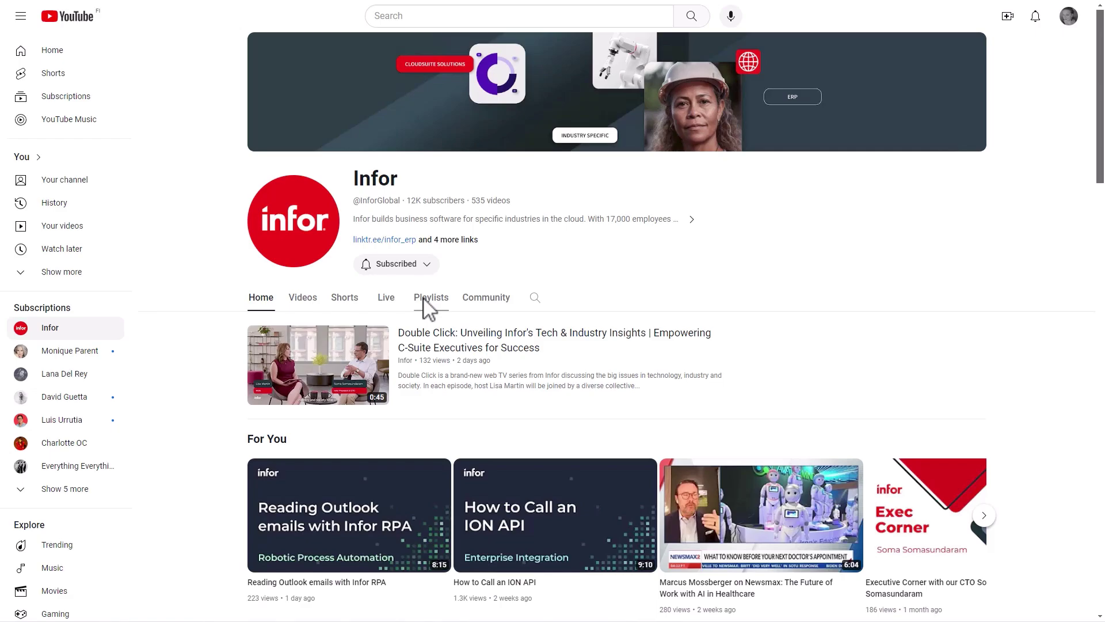
# - Switch to the Infor channel's Playlists tab and scroll down through its playlists
pyautogui.click(431, 297)
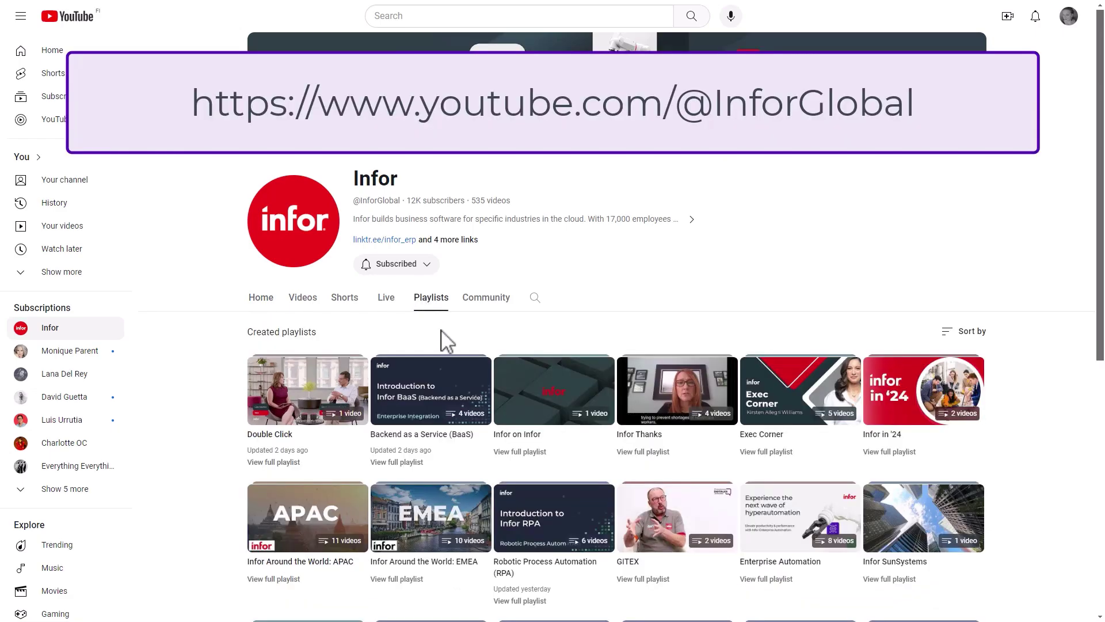
pyautogui.scroll(-4, 451, 387)
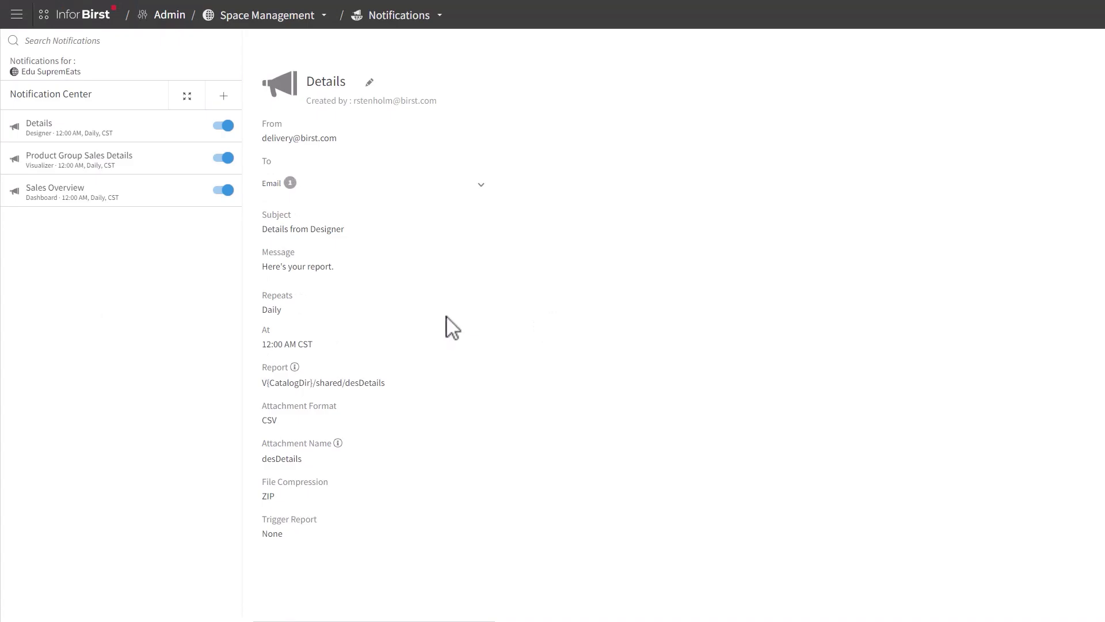
# - Expand and close the Admin notifications table, then add a blank notification, dismissing the Report Catalog
pyautogui.click(187, 97)
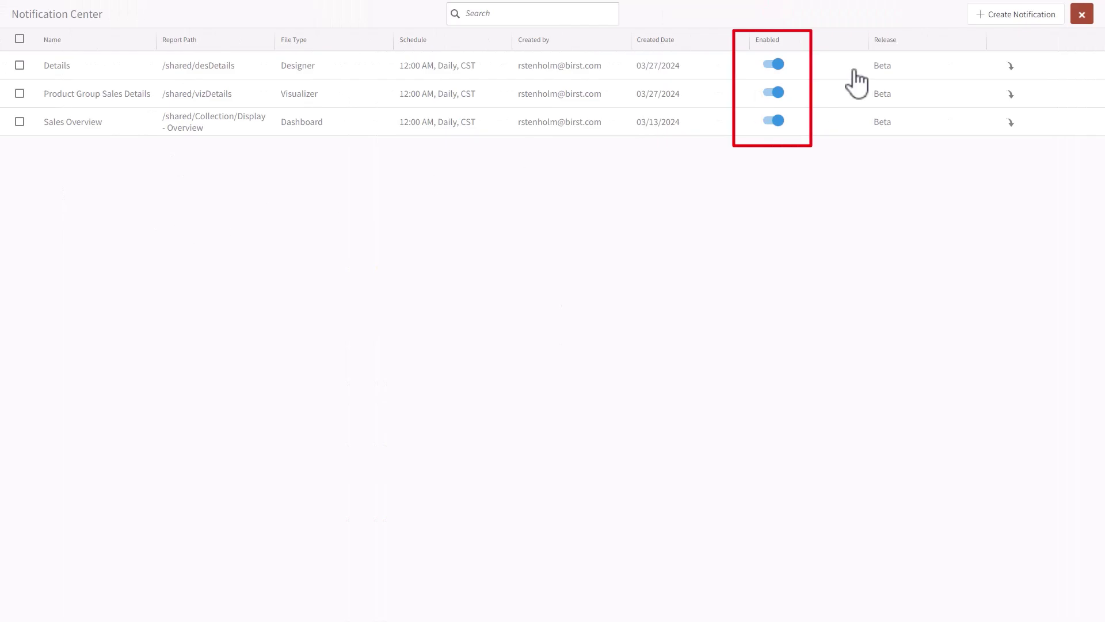
pyautogui.click(1082, 15)
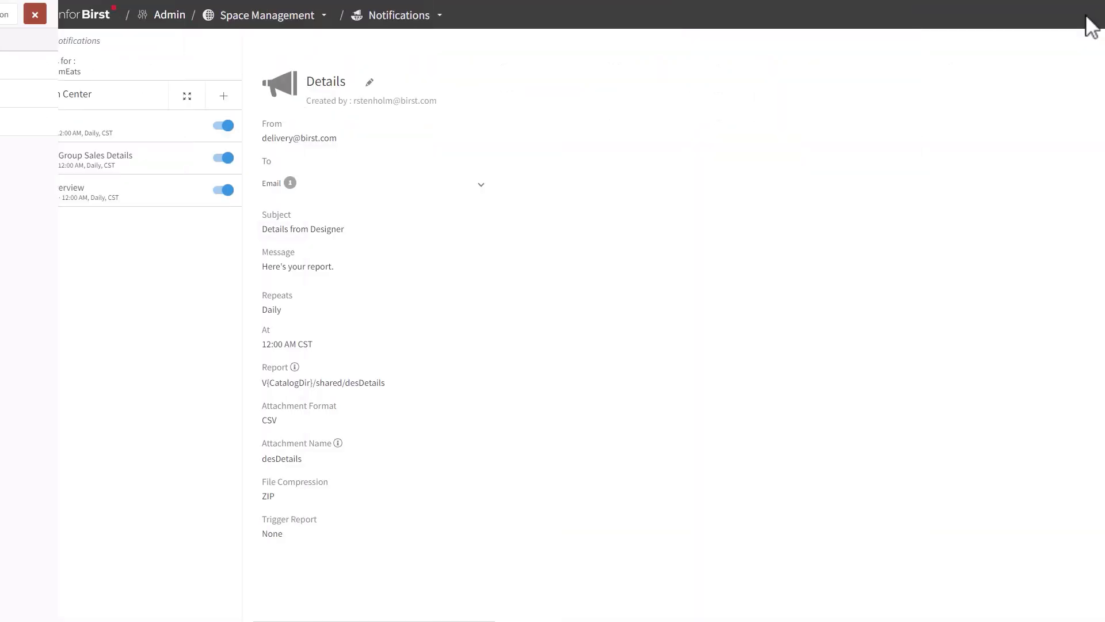
pyautogui.click(225, 97)
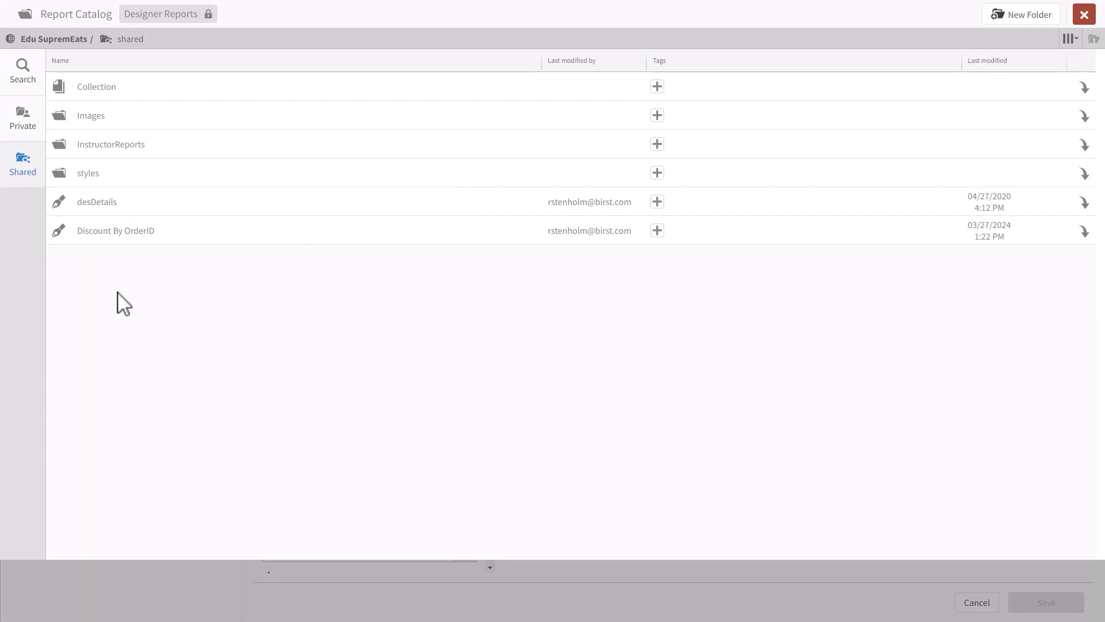
pyautogui.click(1084, 17)
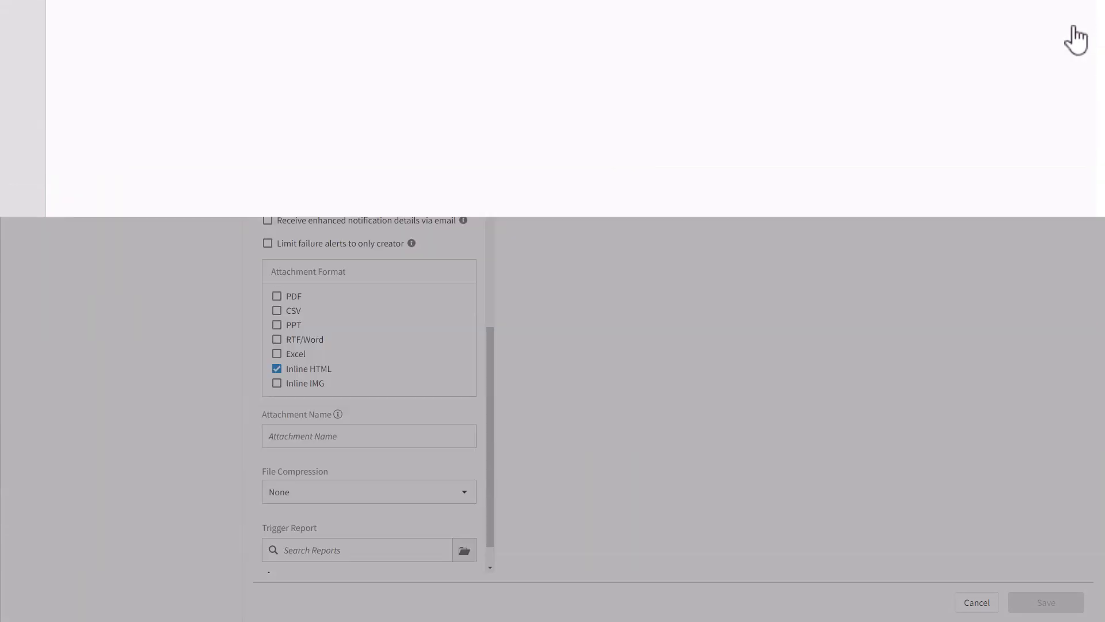